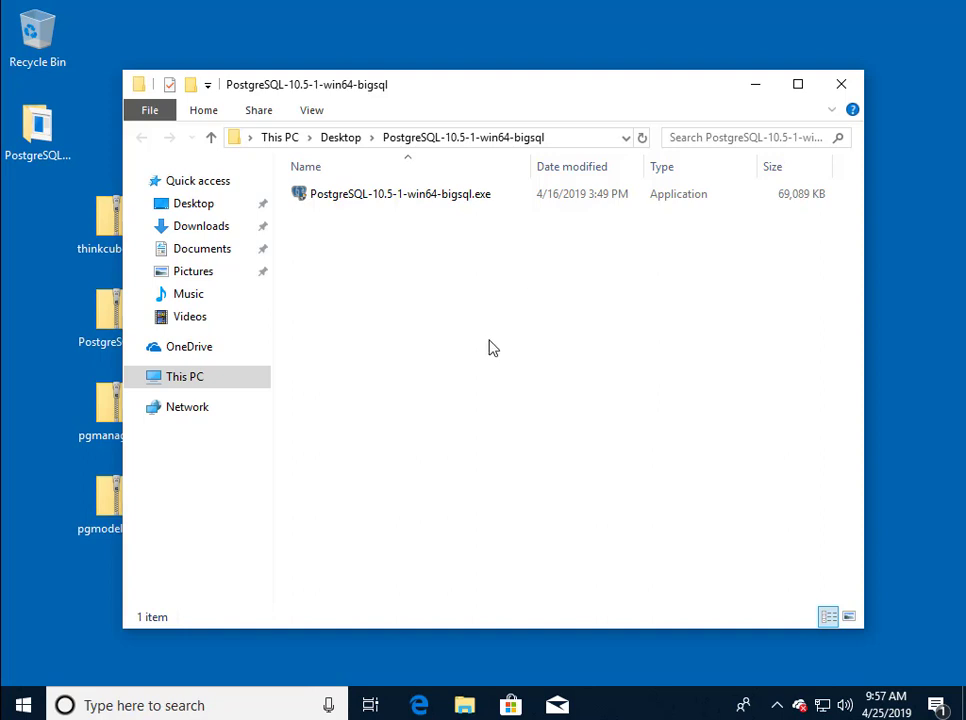
Run the PostgreSQL-10.5-1-win64-bigsql.exe installer from its Desktop folder.
left_click(455, 204)
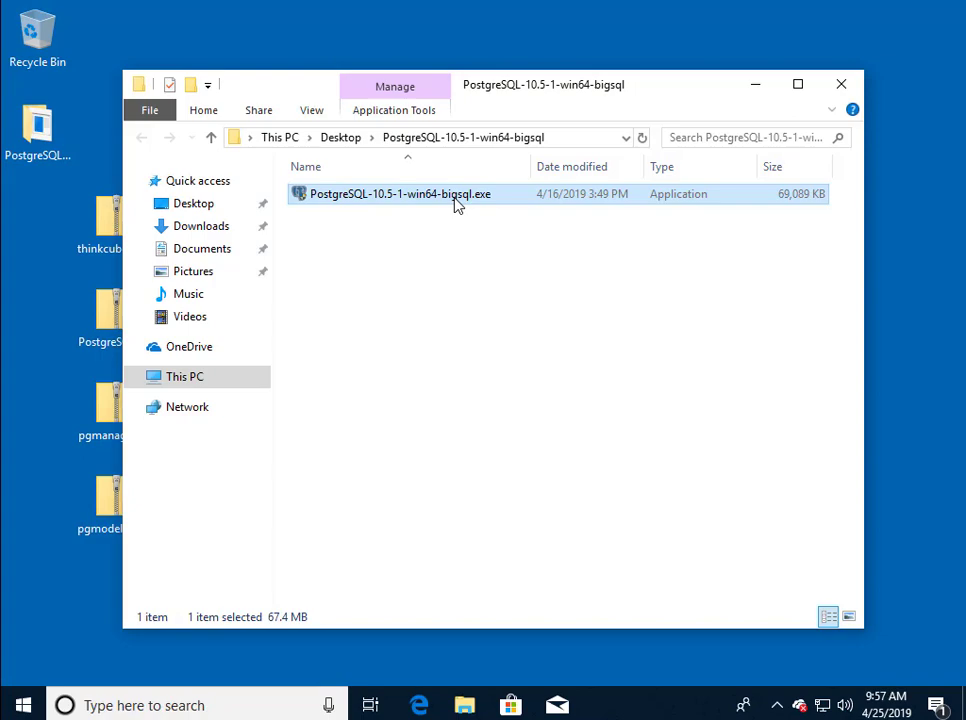
double_click(455, 204)
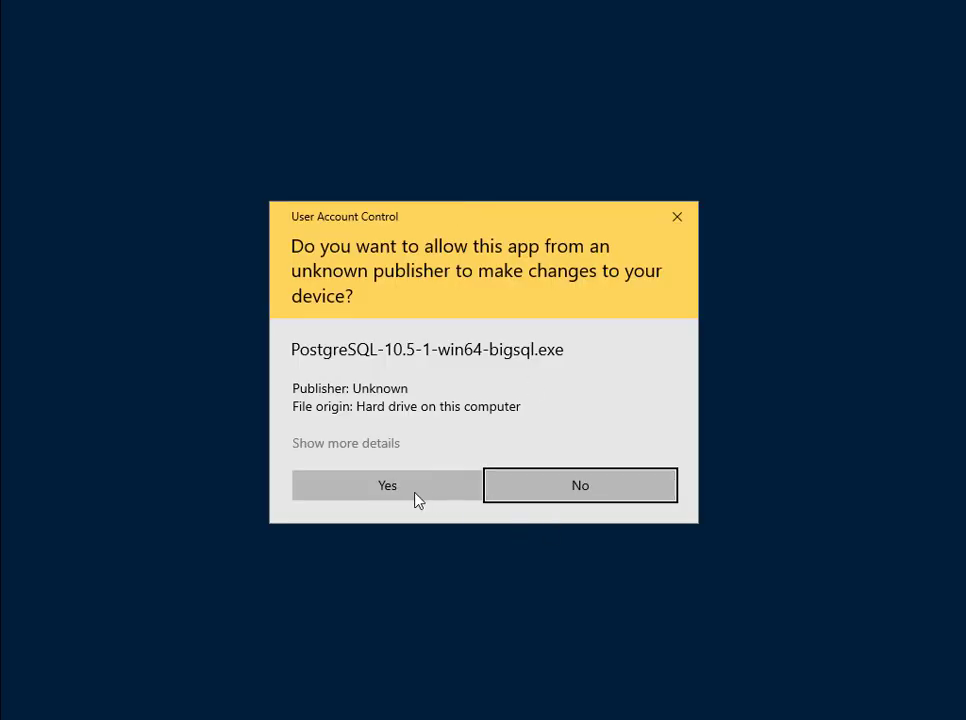
Allow the PostgreSQL installer through User Account Control and pass the welcome page.
left_click(395, 491)
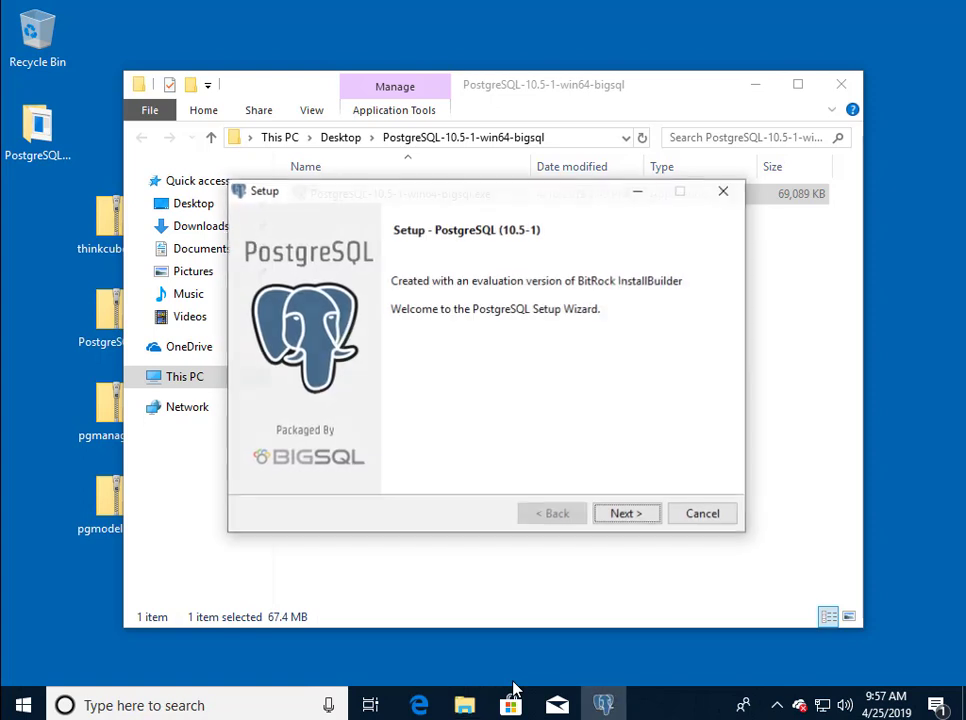
left_click(622, 517)
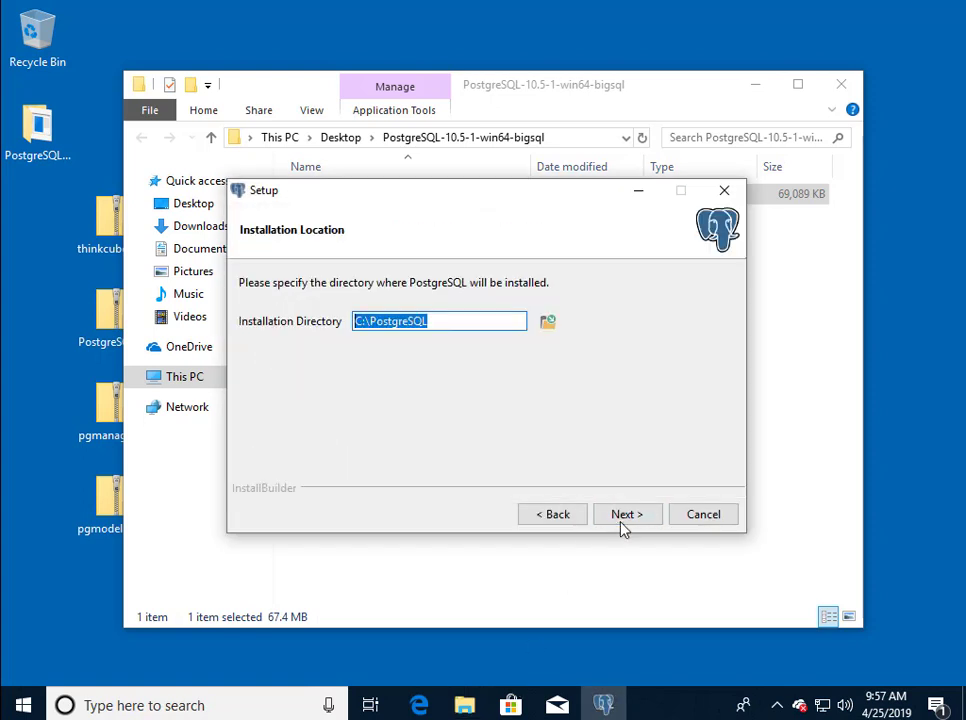
Keep C:\PostgreSQL, add pgAdmin3 LTS to the components, and enter the superuser password.
left_click(621, 516)
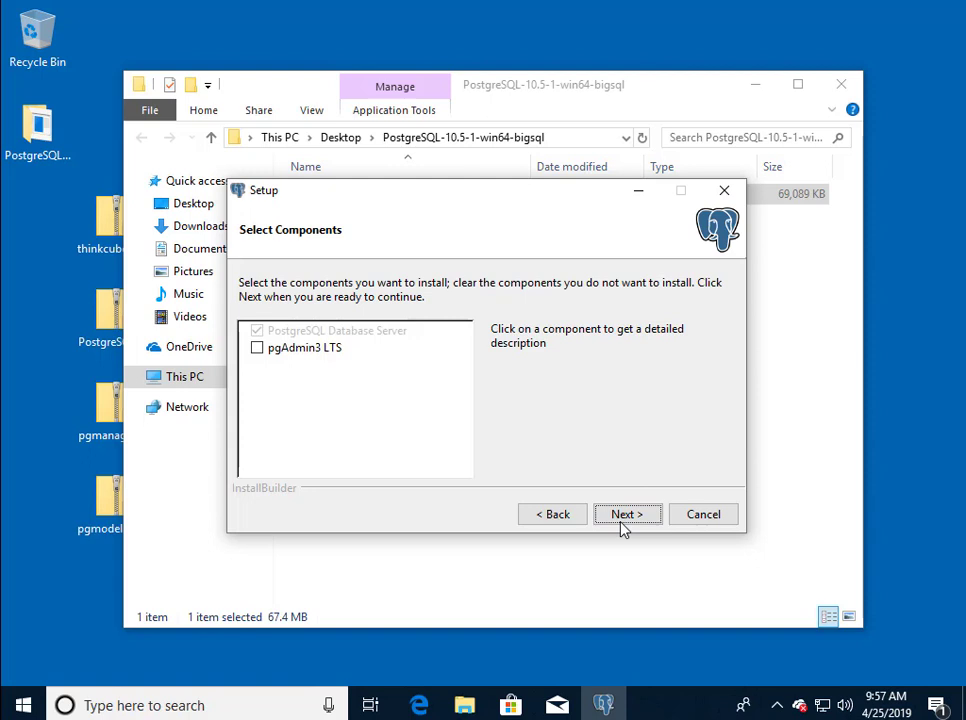
left_click(262, 350)
left_click(622, 516)
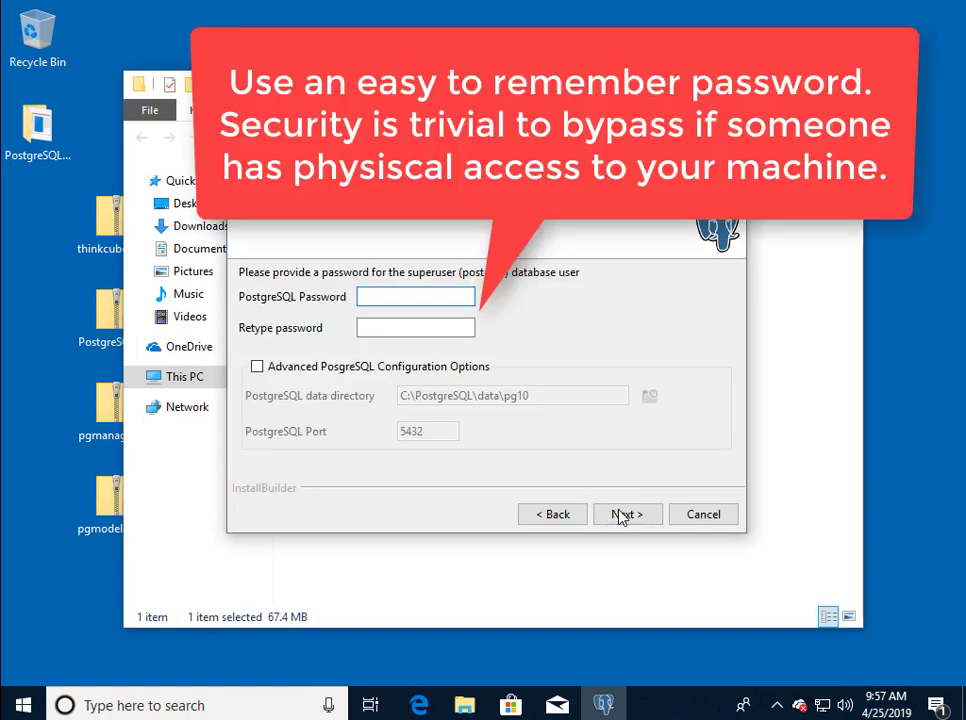
type("1234")
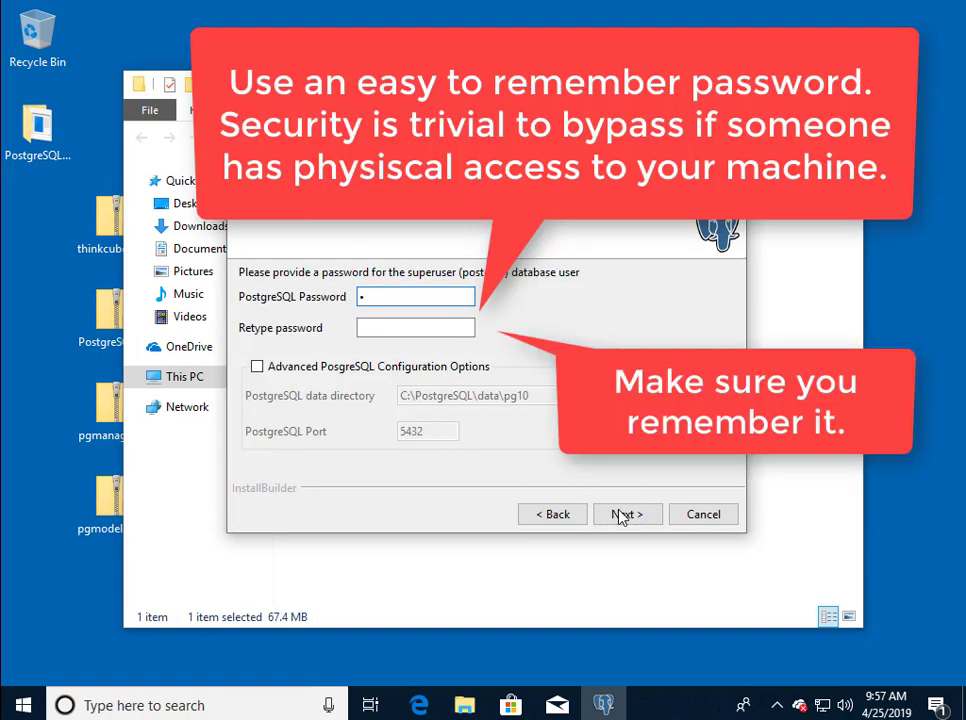
key("Tab")
Retype the superuser password, install PostgreSQL with the summarized settings, and finish the wizard.
type("1234")
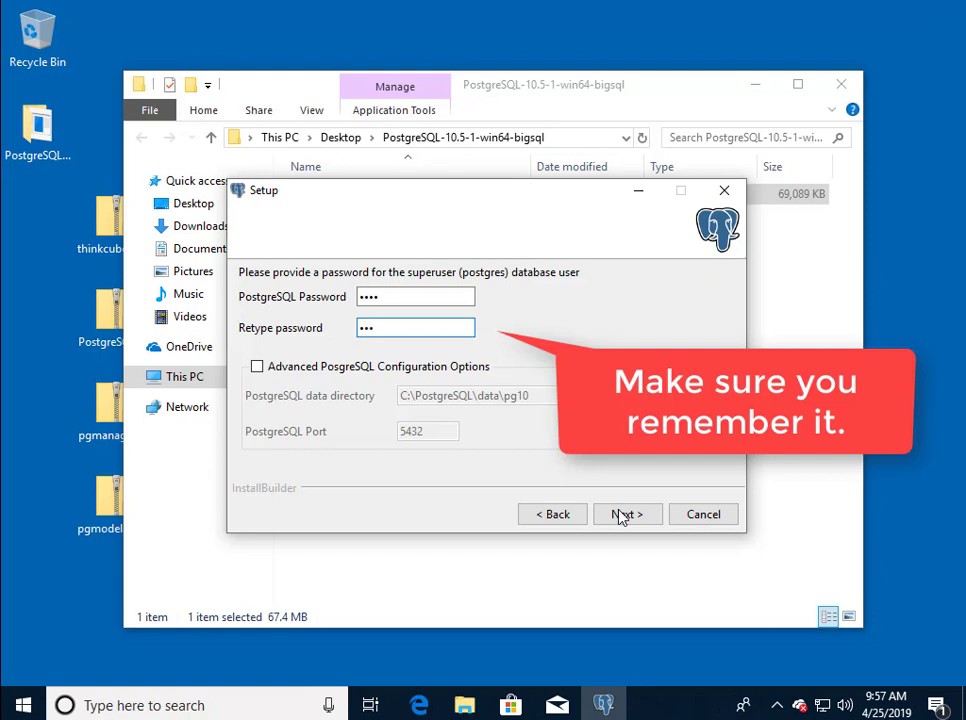
left_click(622, 515)
left_click(622, 515)
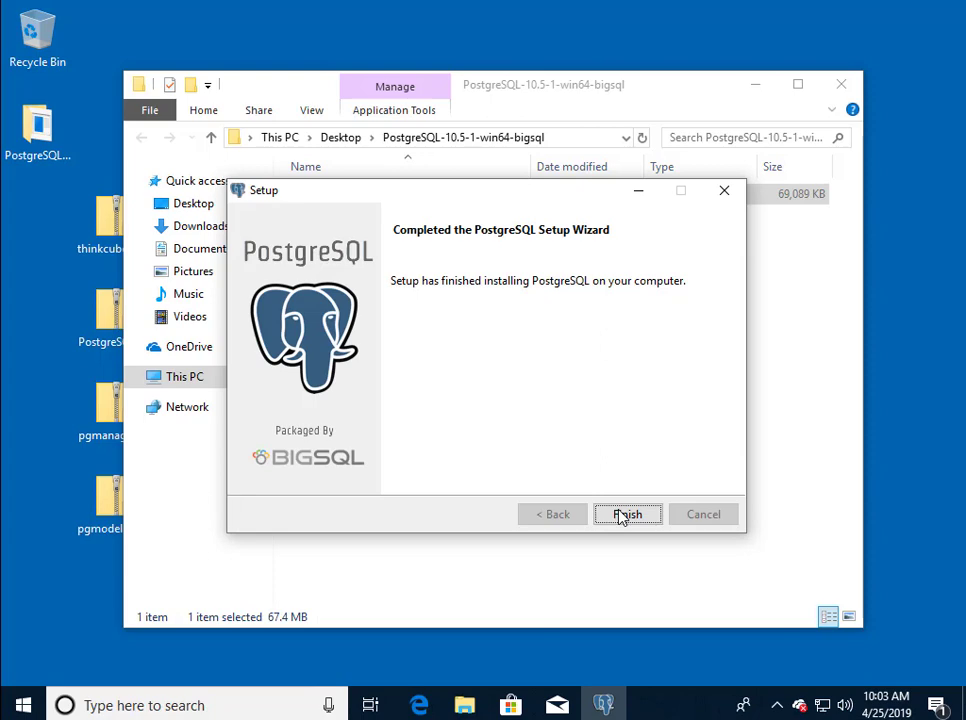
left_click(626, 514)
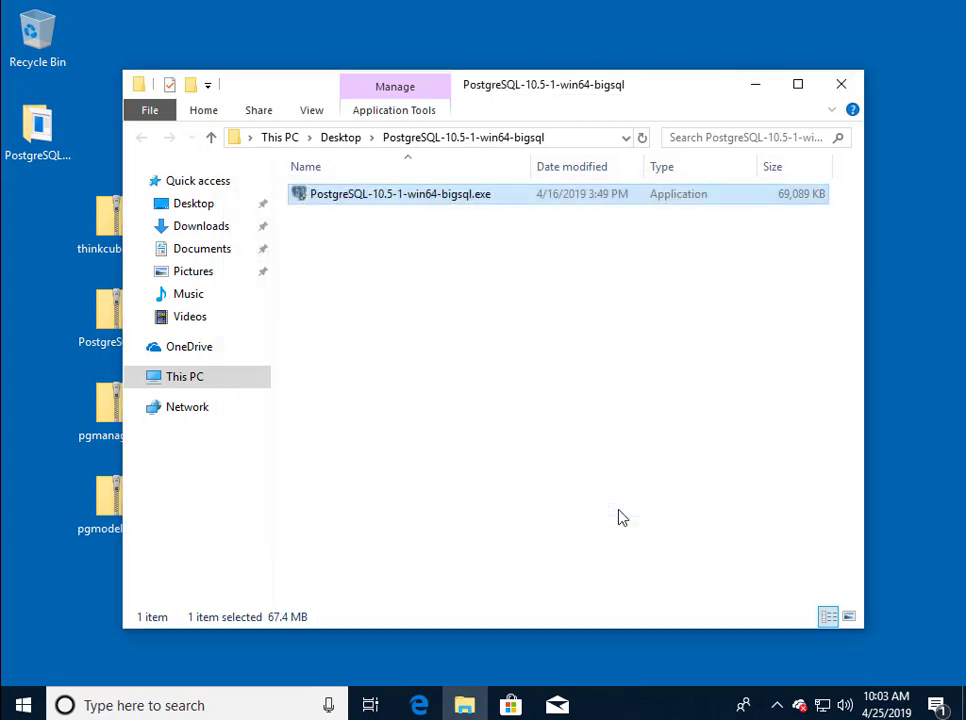
Close the installer folder and extract pgmanager.zip into a pgmanager Desktop folder.
left_click(840, 86)
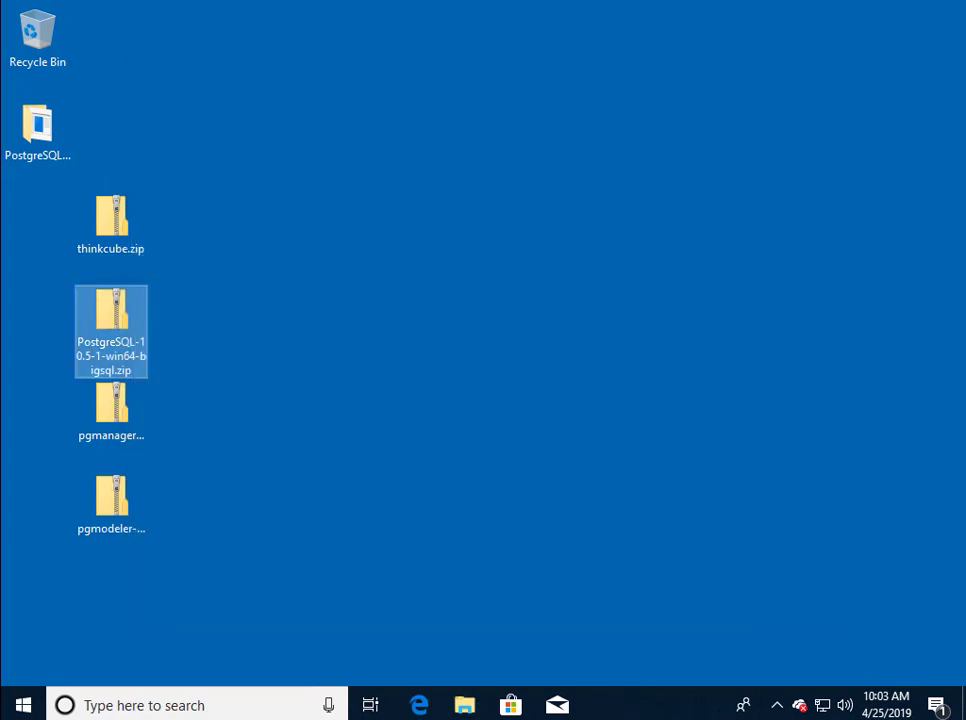
right_click(124, 446)
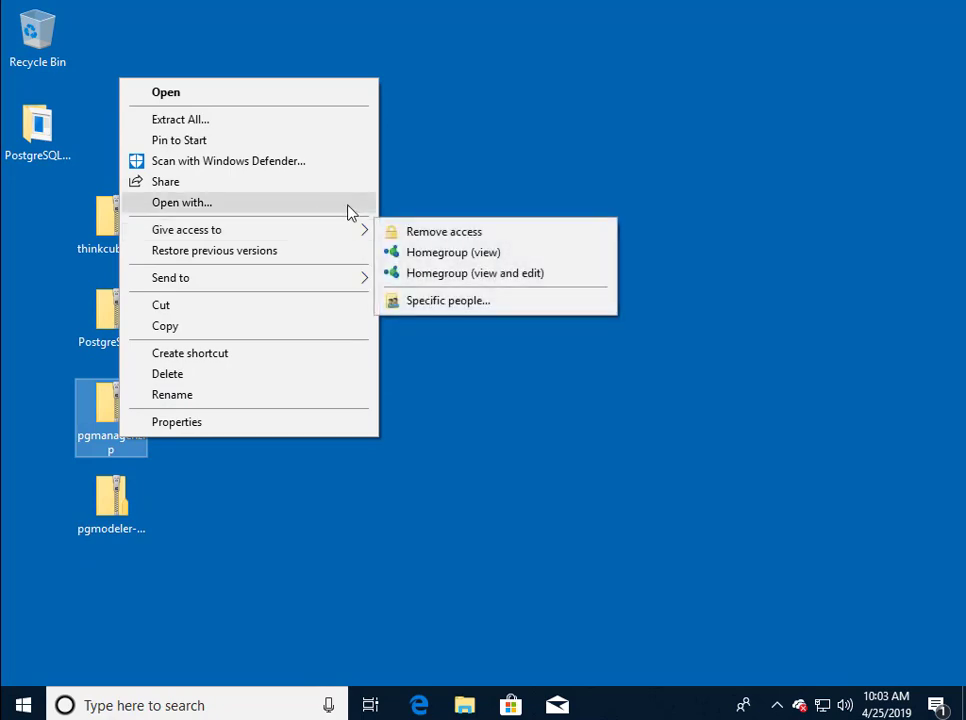
left_click(288, 121)
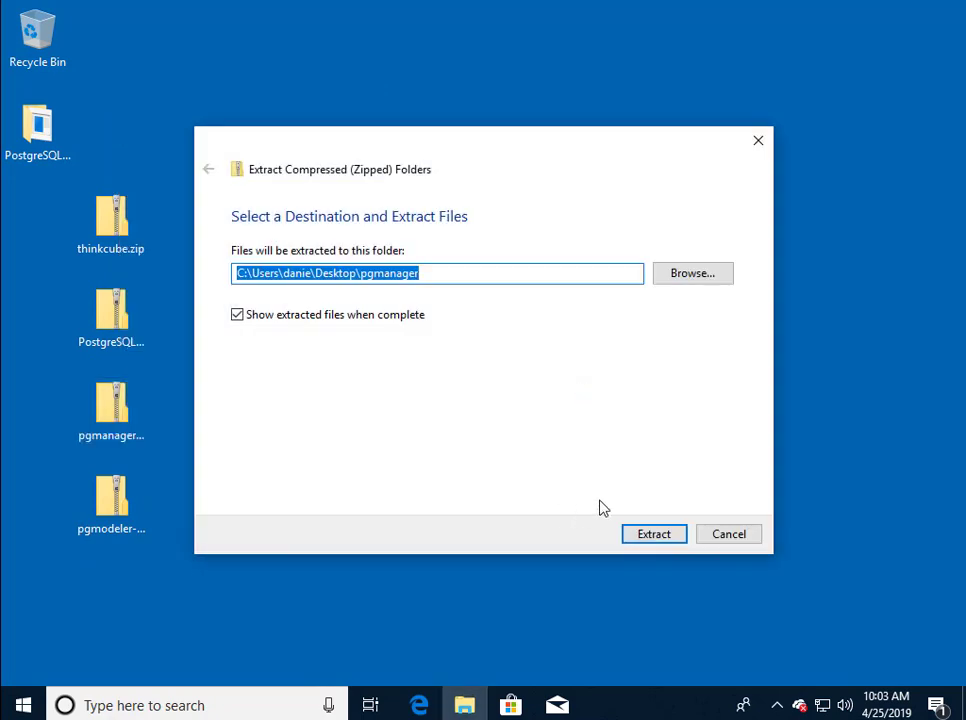
left_click(638, 535)
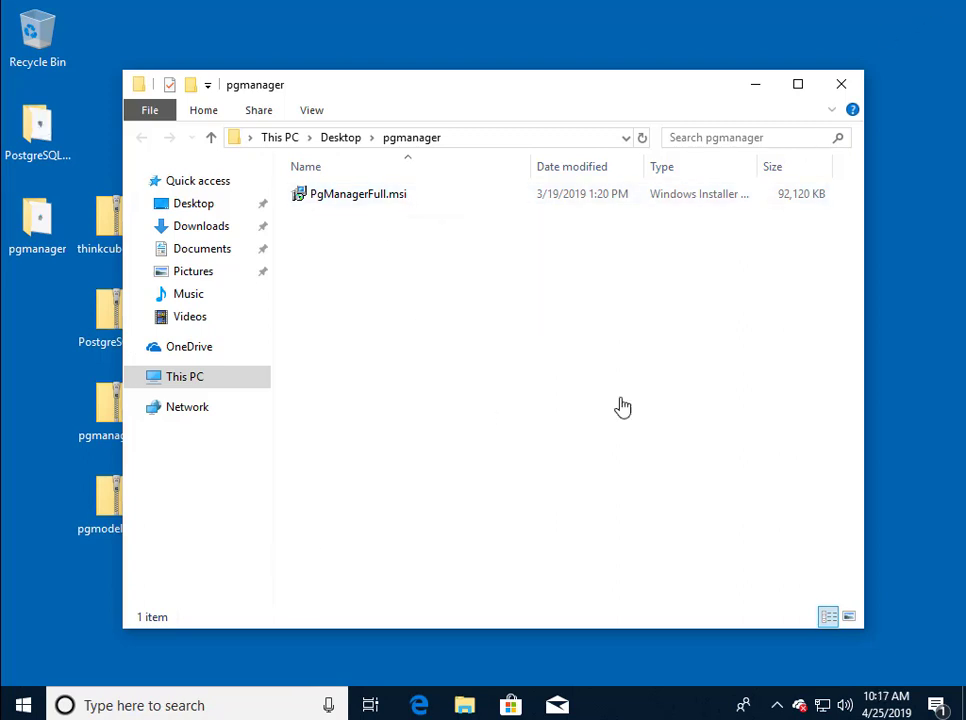
Install PgManagerFull.msi in English with the license accepted and the default install folder.
double_click(370, 197)
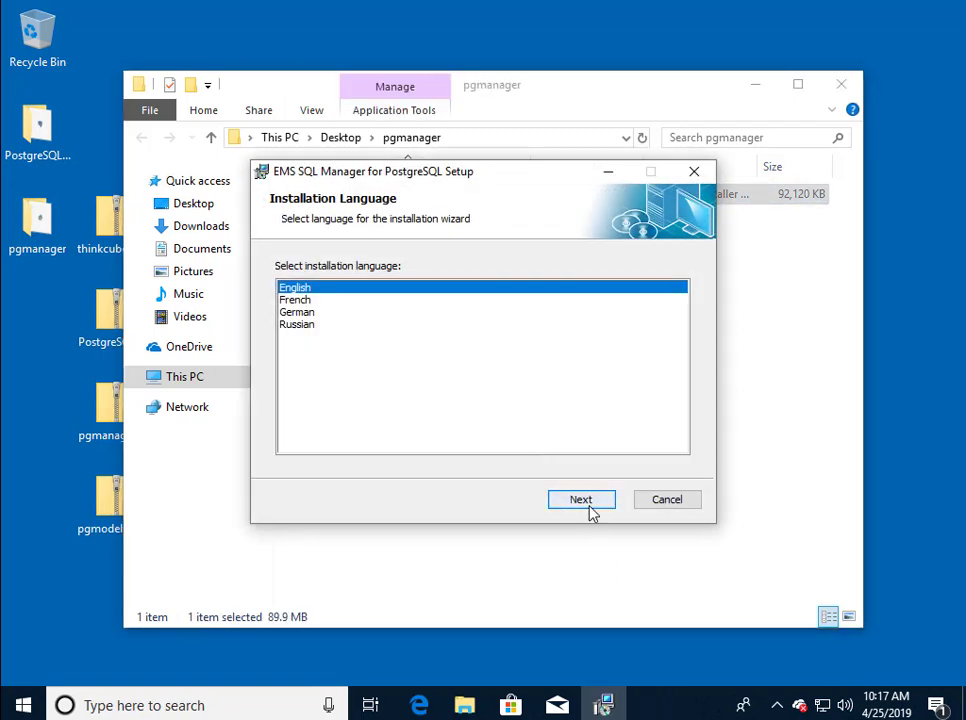
left_click(590, 508)
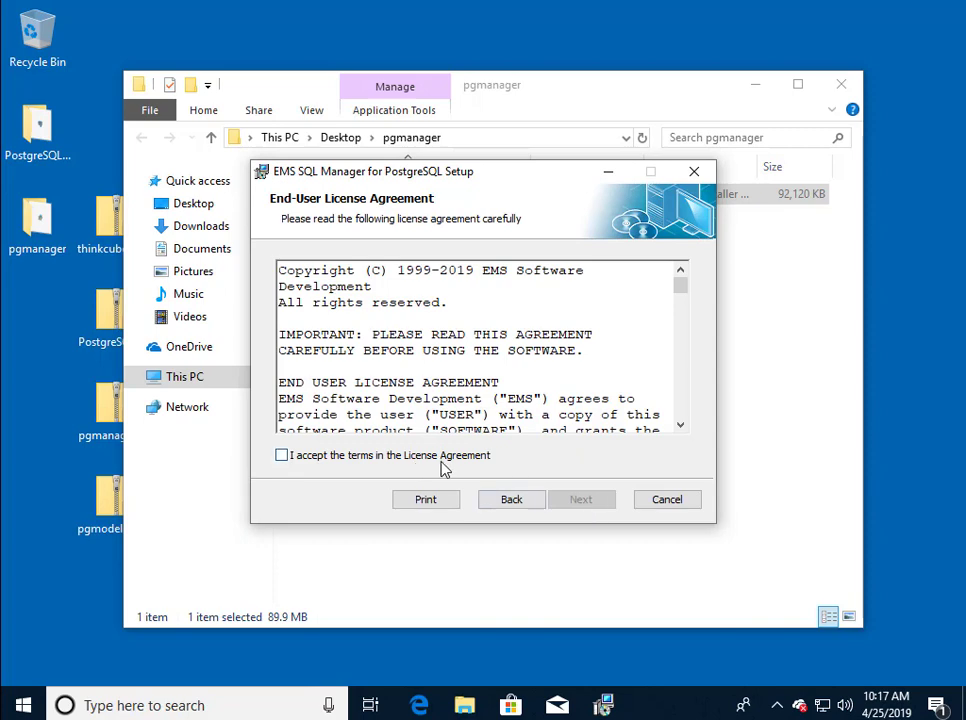
left_click(444, 458)
left_click(578, 511)
left_click(578, 511)
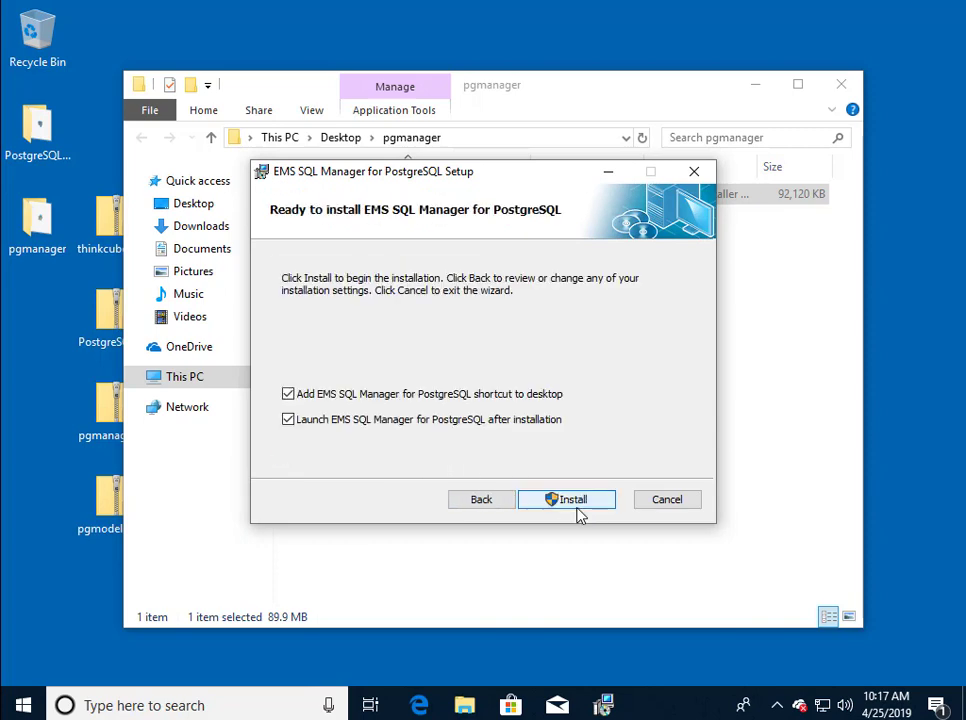
left_click(572, 499)
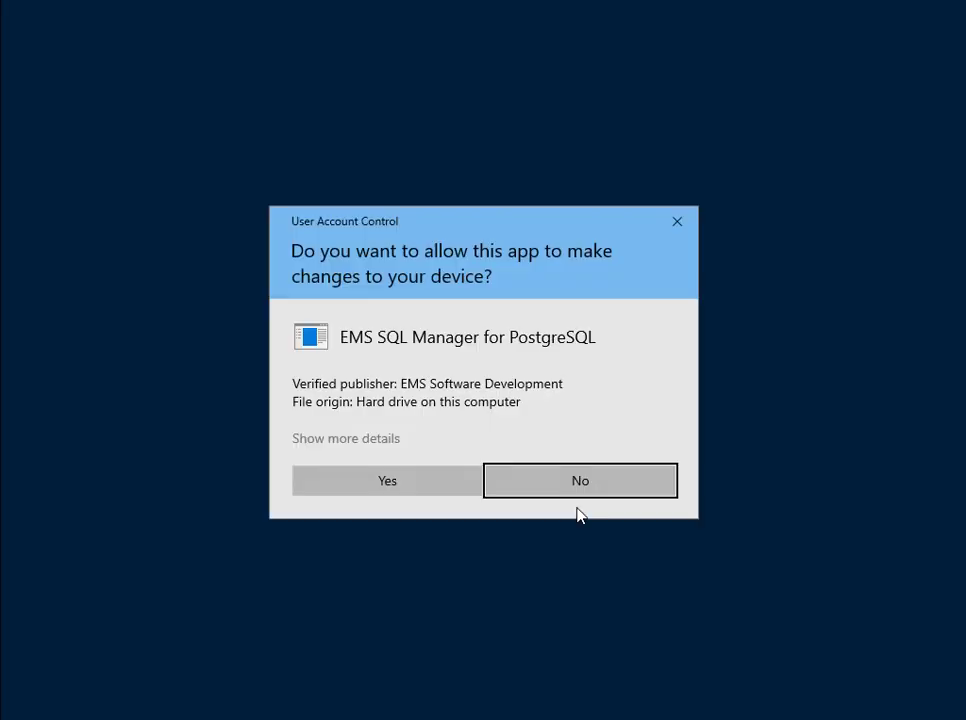
left_click(459, 498)
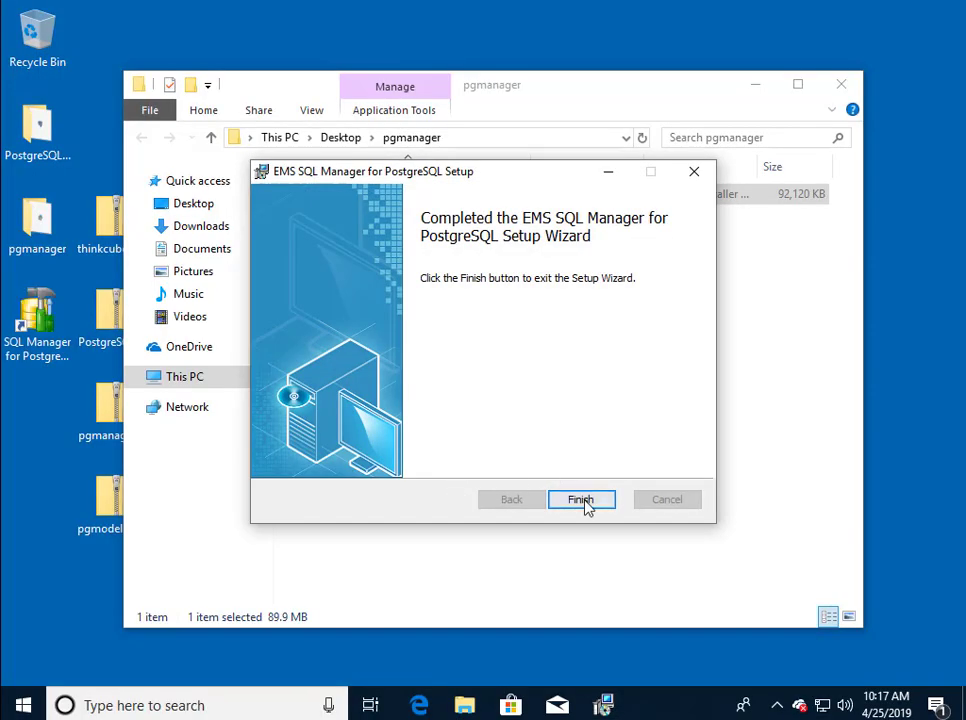
Close setup and start SQL Manager with default environment settings and startup tips disabled.
left_click(582, 500)
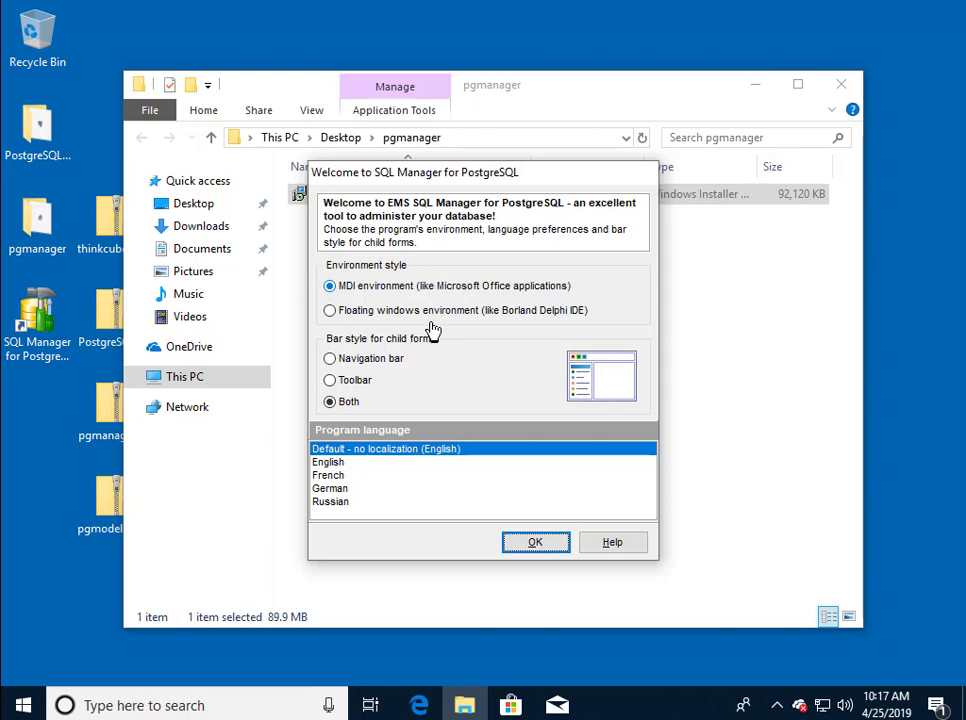
left_click(536, 549)
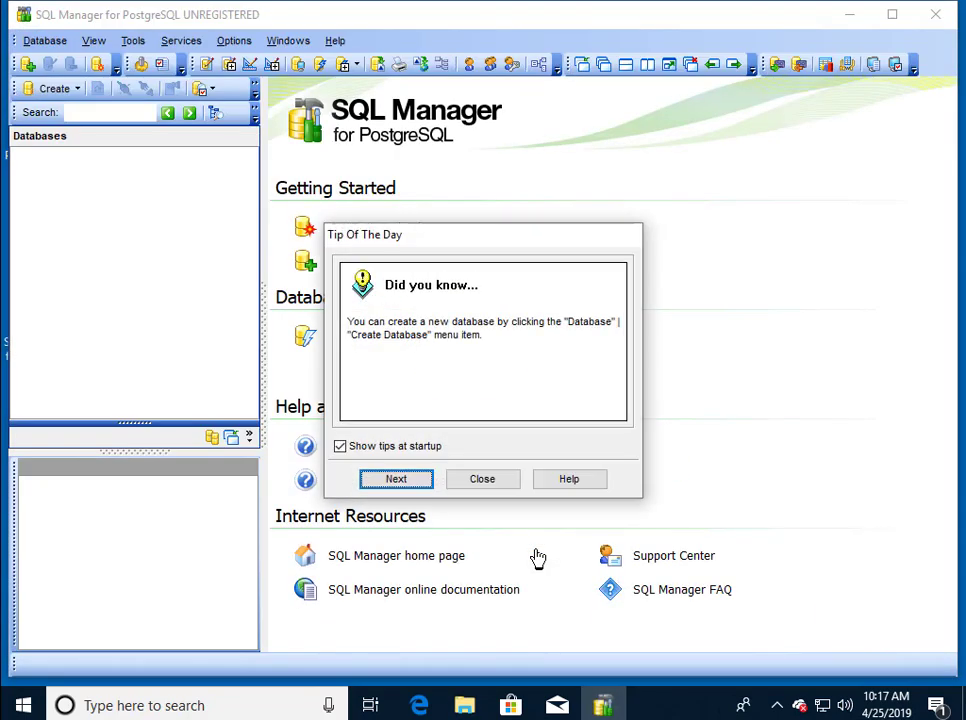
left_click(412, 452)
left_click(494, 487)
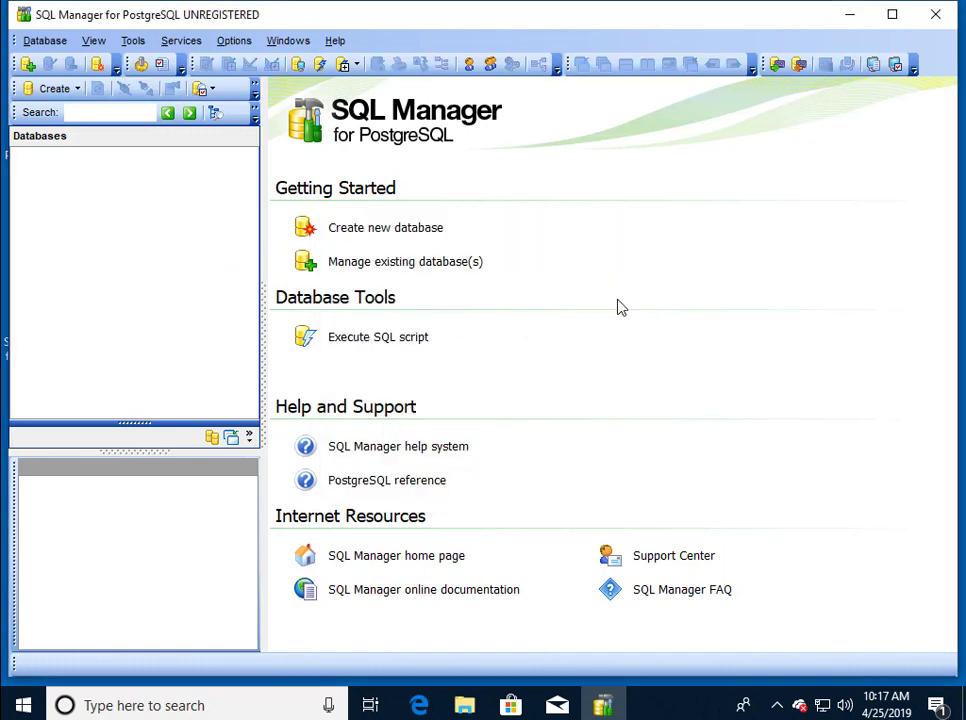
Open the SQL Manager Direct news page from the Help menu.
left_click(336, 42)
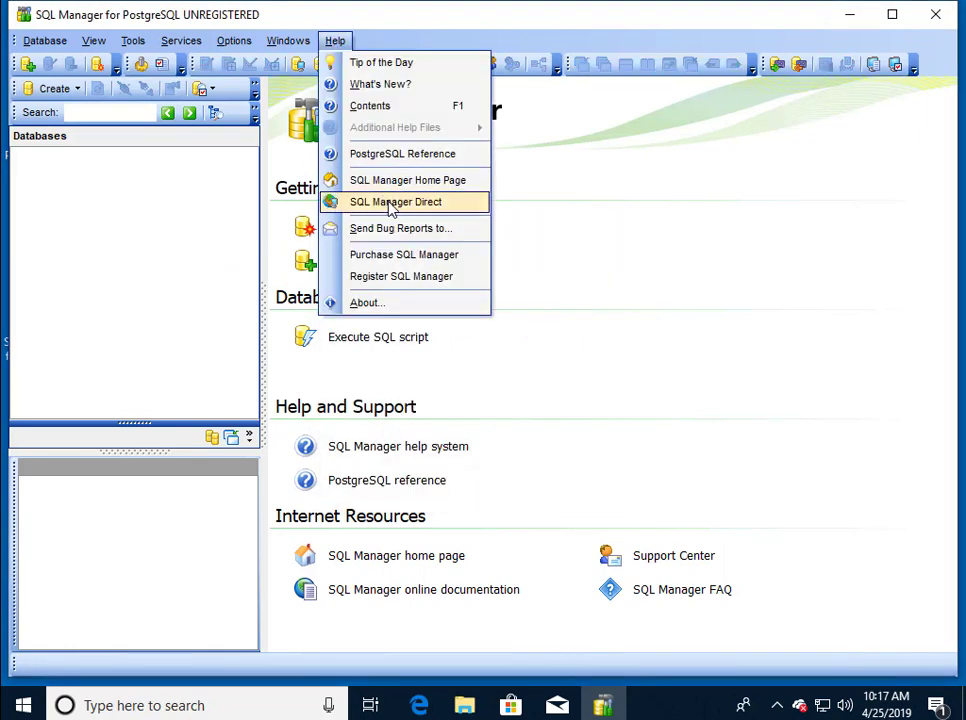
key("Up")
key("Up")
key("Up")
key("Return")
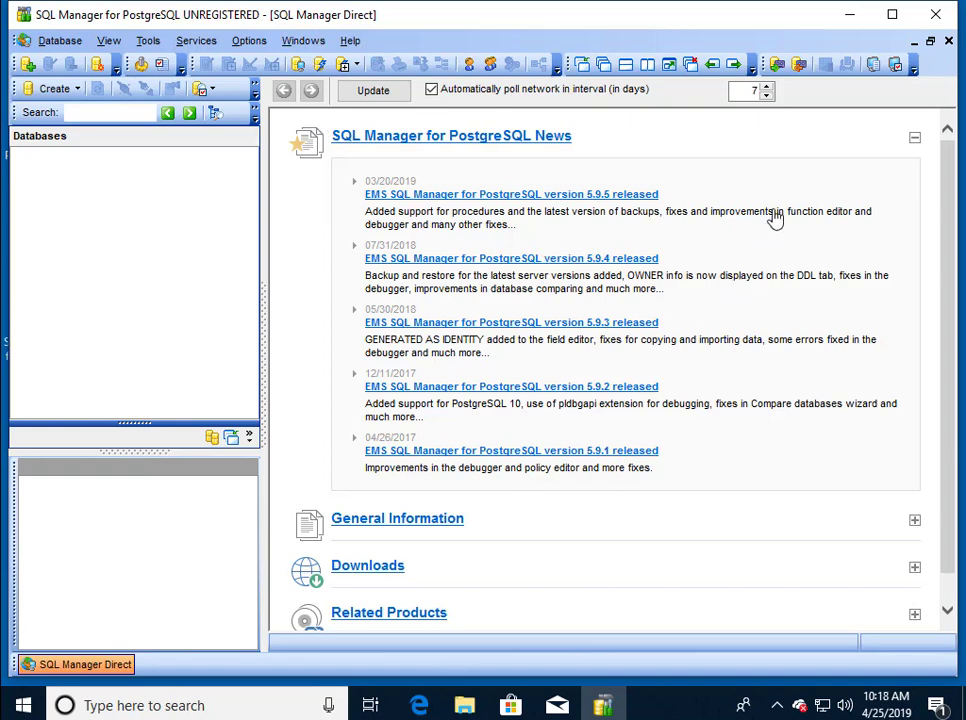
Open the Register SQL Manager for PostgreSQL dialog from the Help menu.
left_click(350, 41)
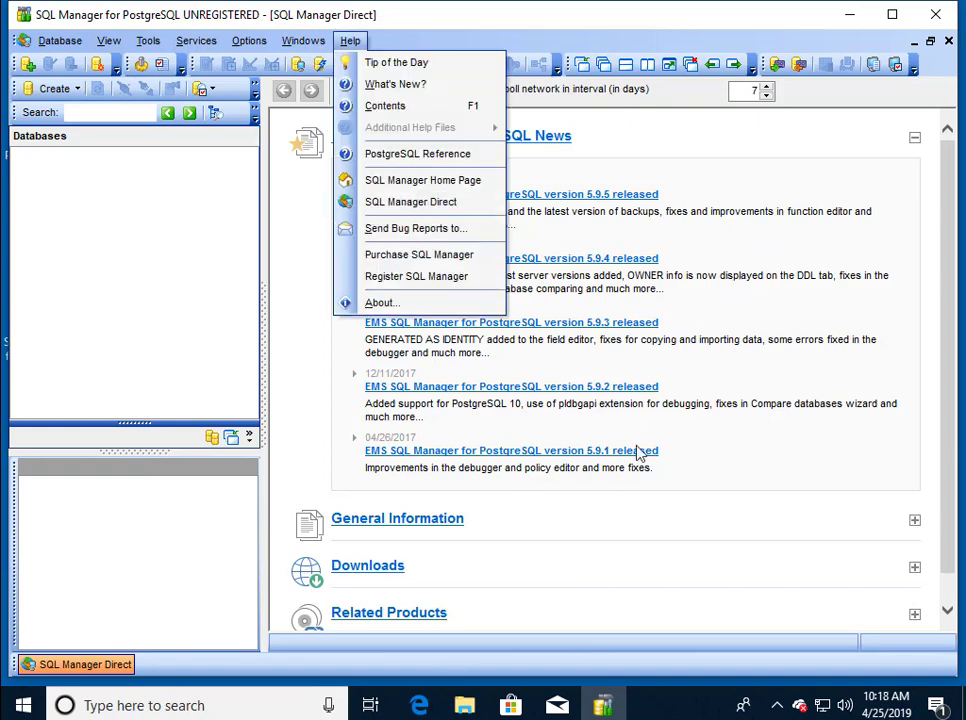
left_click(640, 450)
left_click(352, 41)
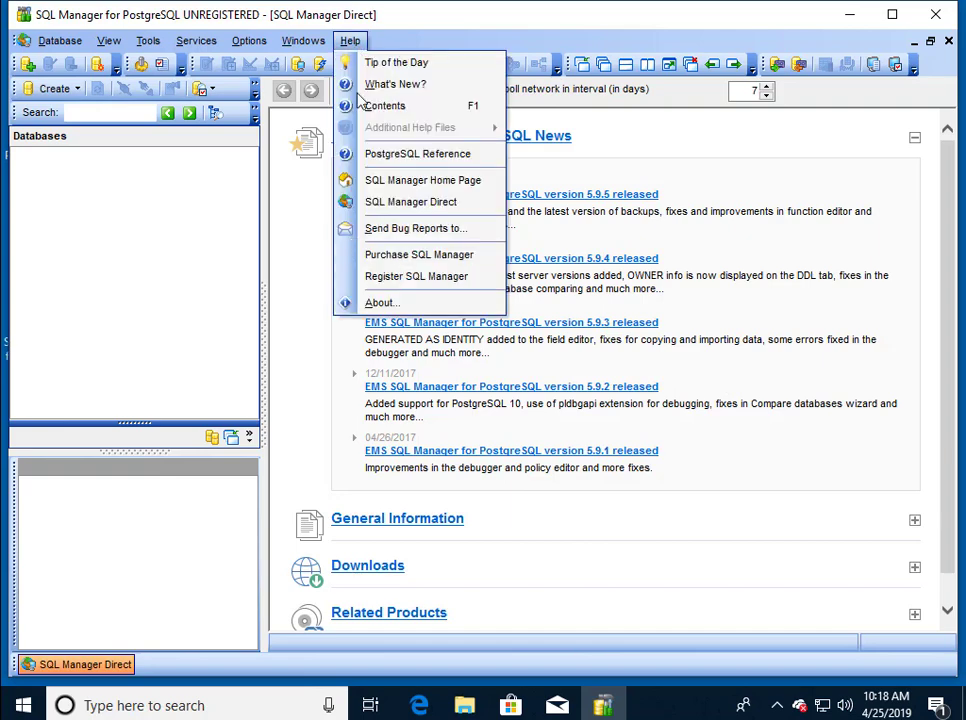
left_click(410, 276)
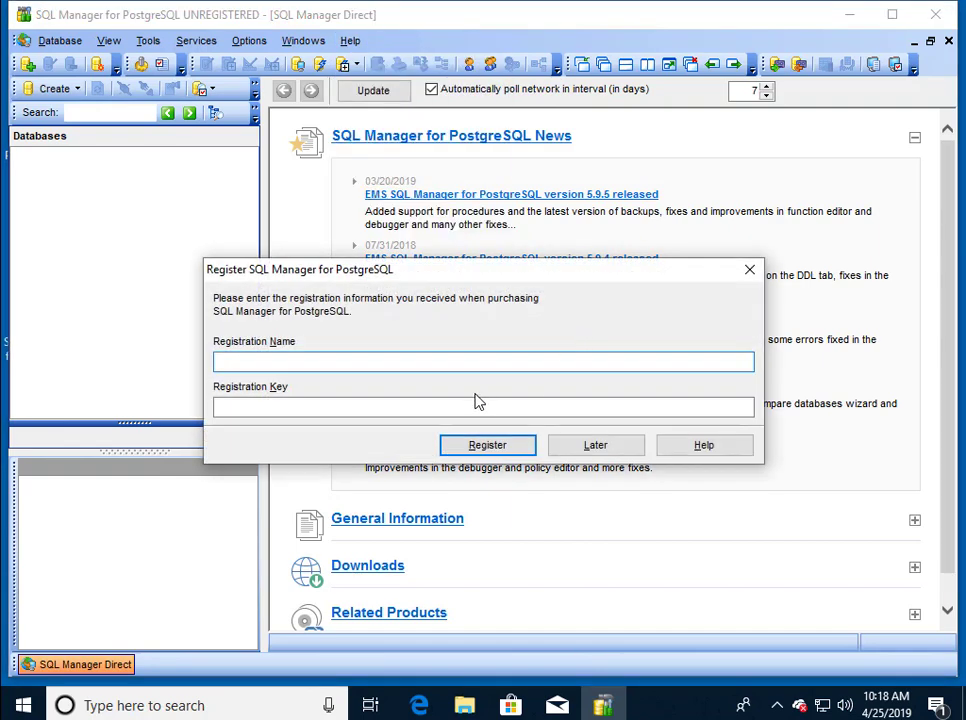
Paste the registration name and licence key, then submit the registration.
type("Algonquin College_EDU")
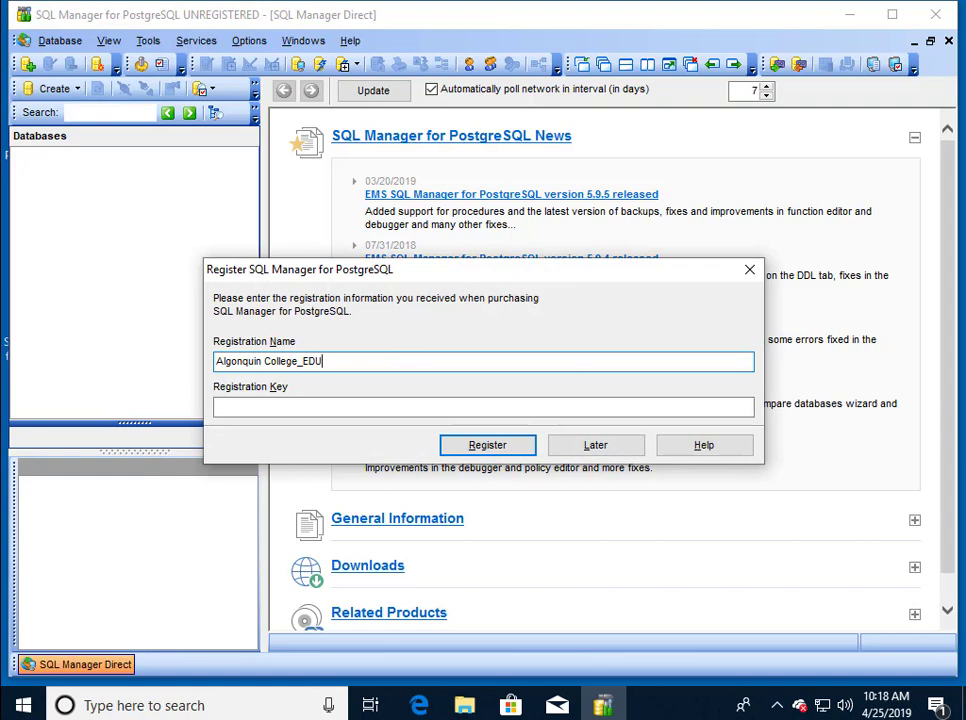
left_click(323, 405)
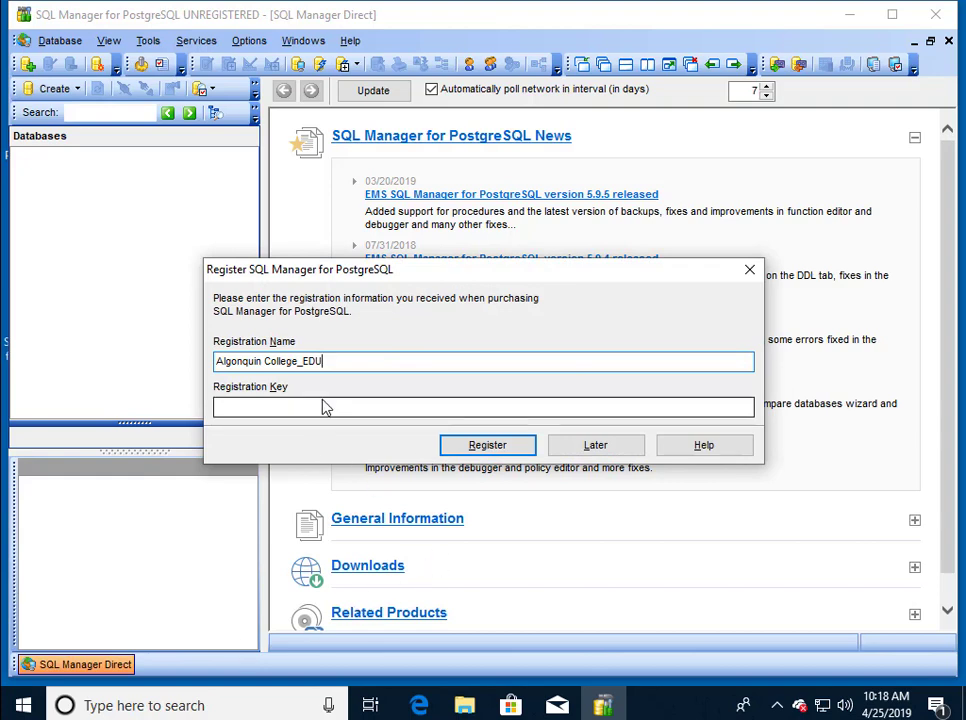
key("ctrl+v")
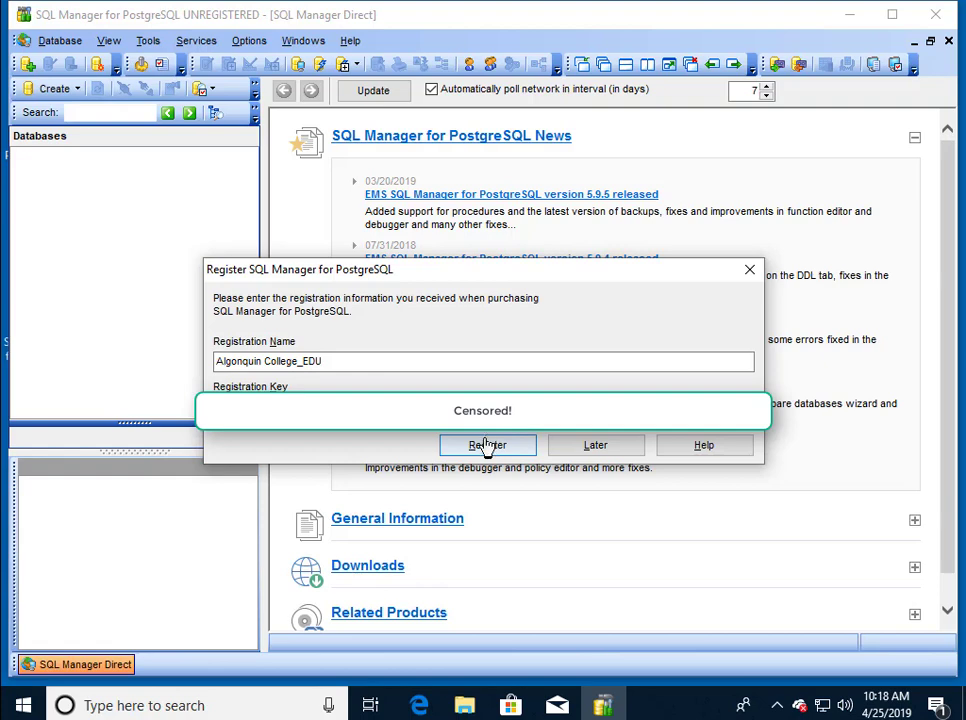
left_click(481, 449)
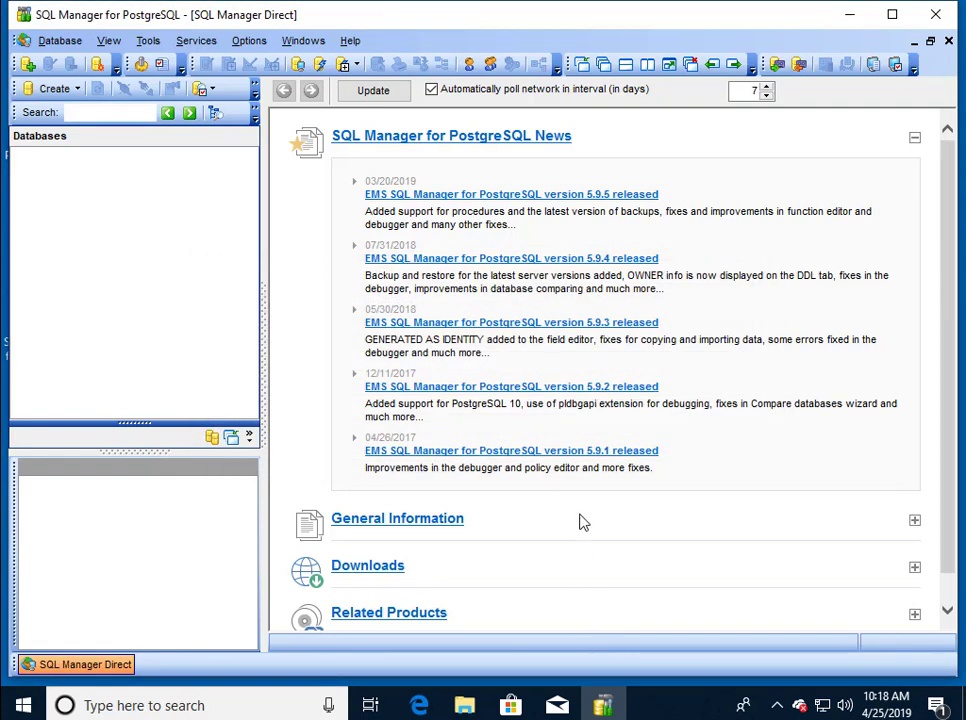
Confirm the registration in the Help > About window.
left_click(350, 40)
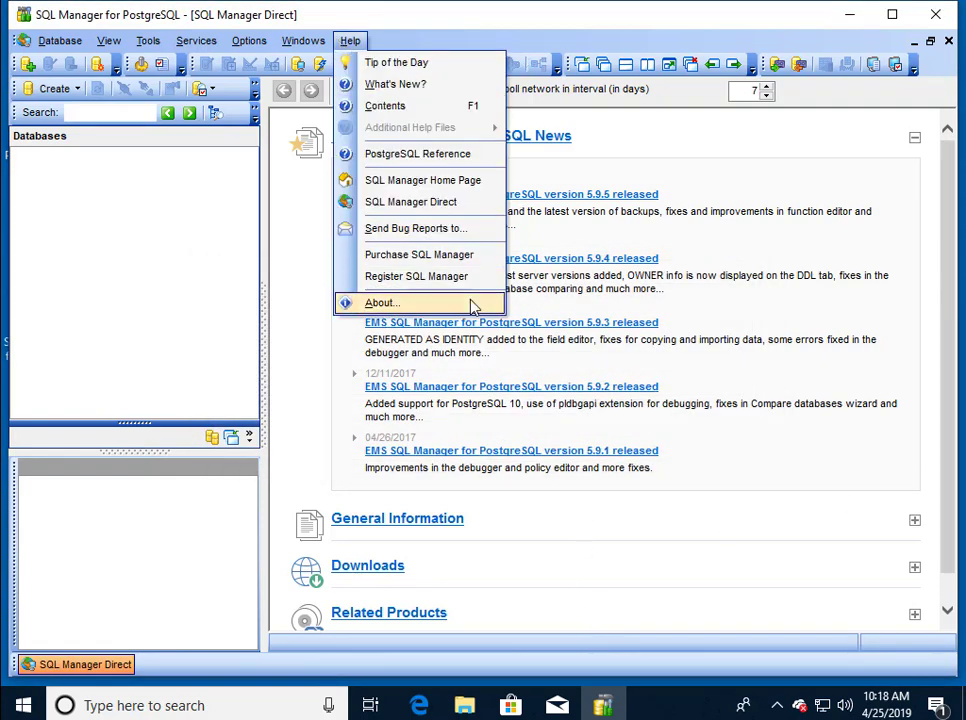
left_click(474, 303)
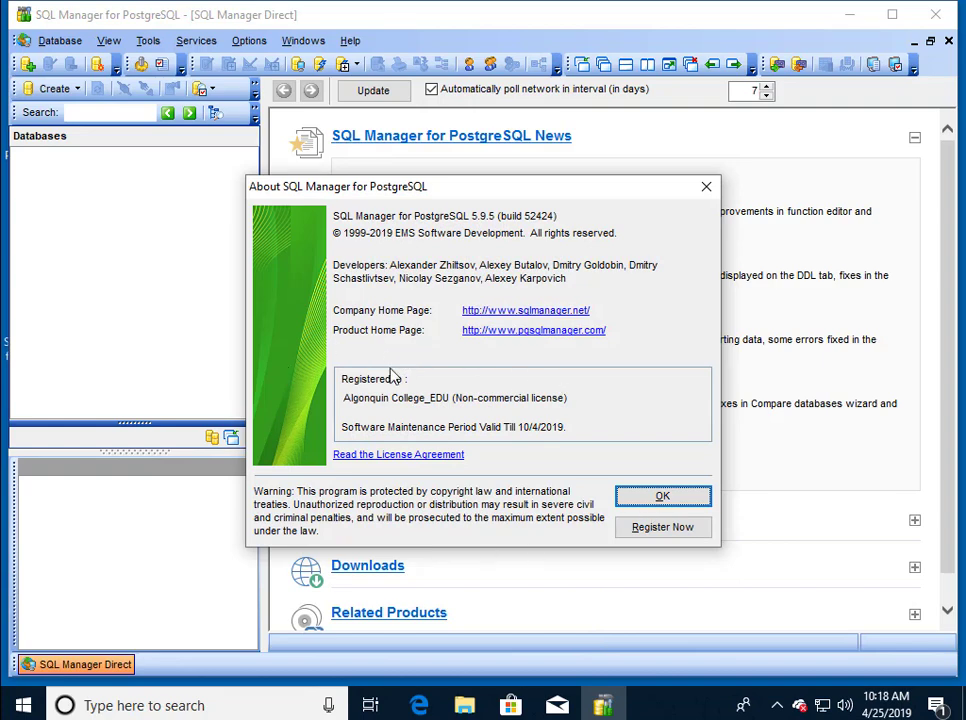
left_click(662, 497)
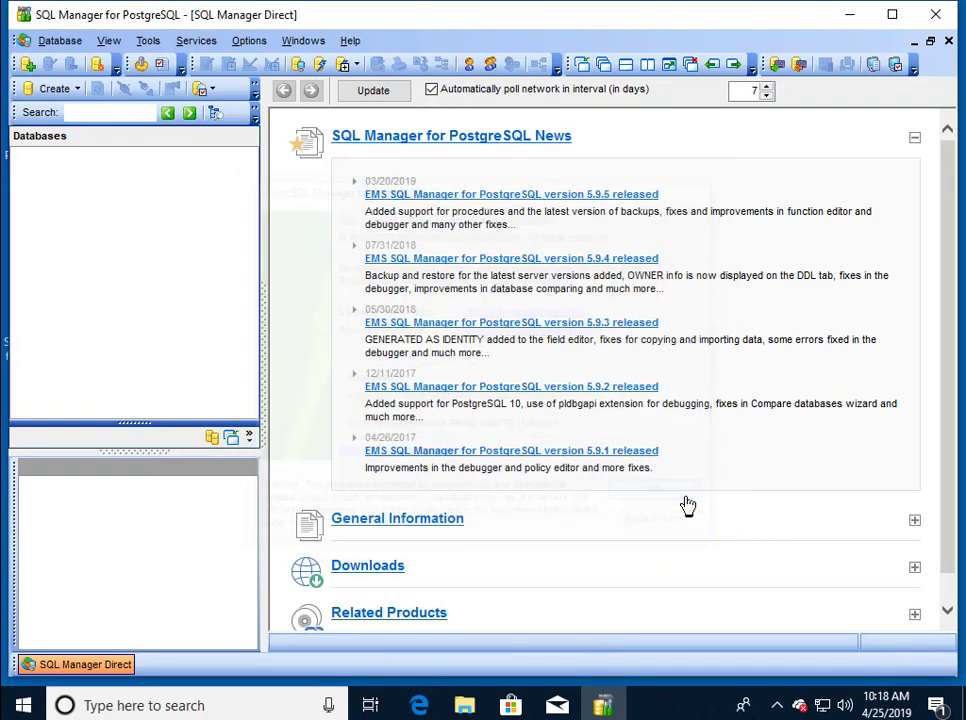
Quit SQL Manager and close the pgmanager folder window.
left_click(947, 25)
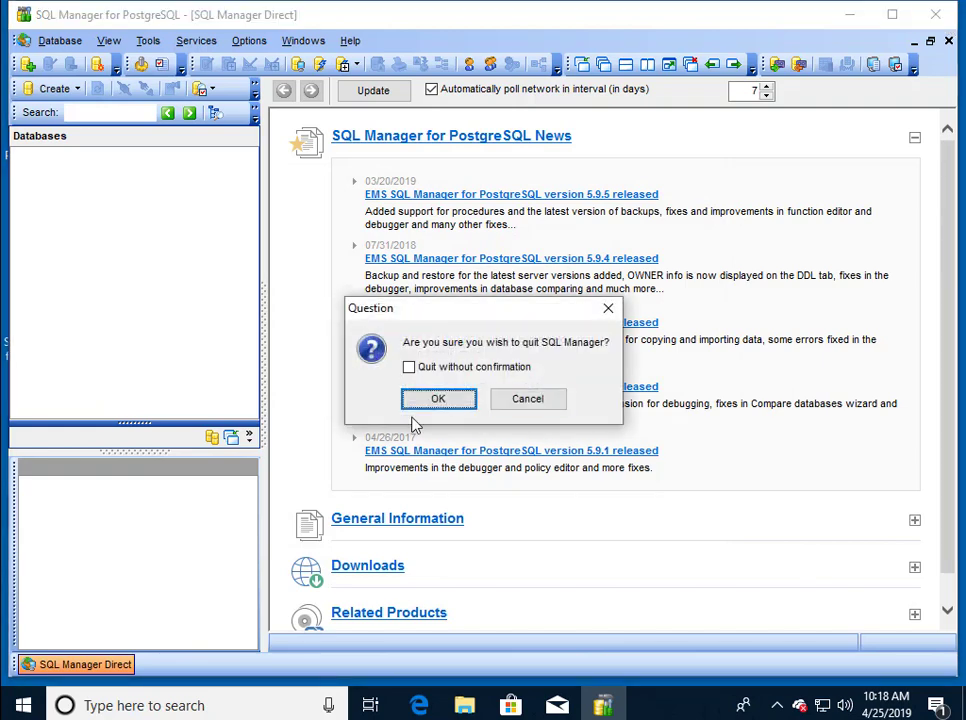
left_click(438, 402)
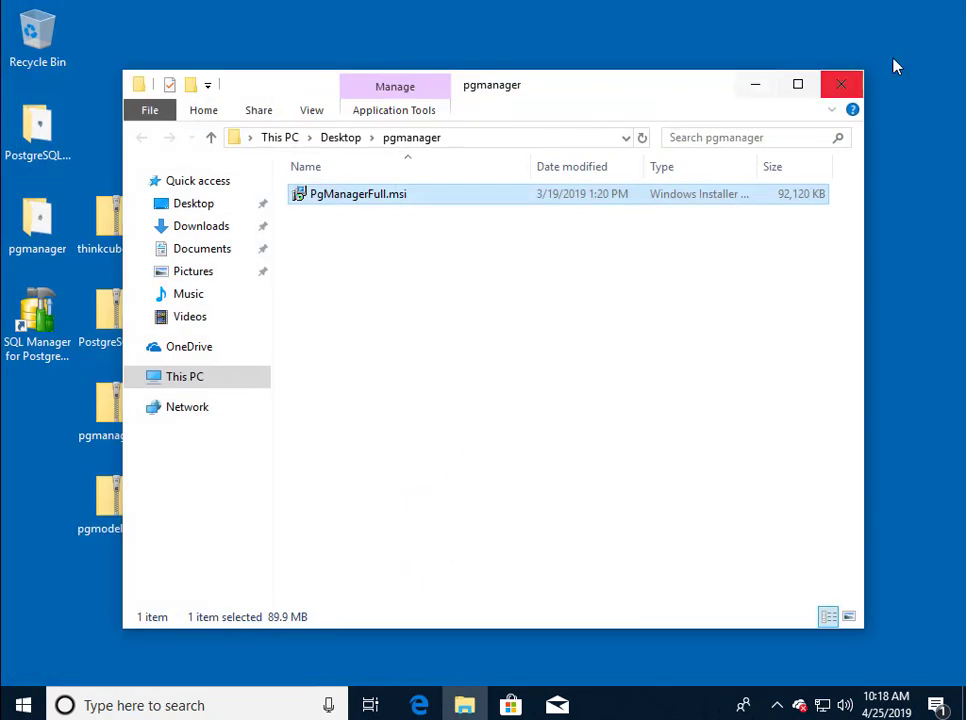
left_click(841, 84)
Extract the pgmodeler zip to its own Desktop folder and run pgmodeler-0.9.2-alpha1-windows64.exe.
right_click(132, 524)
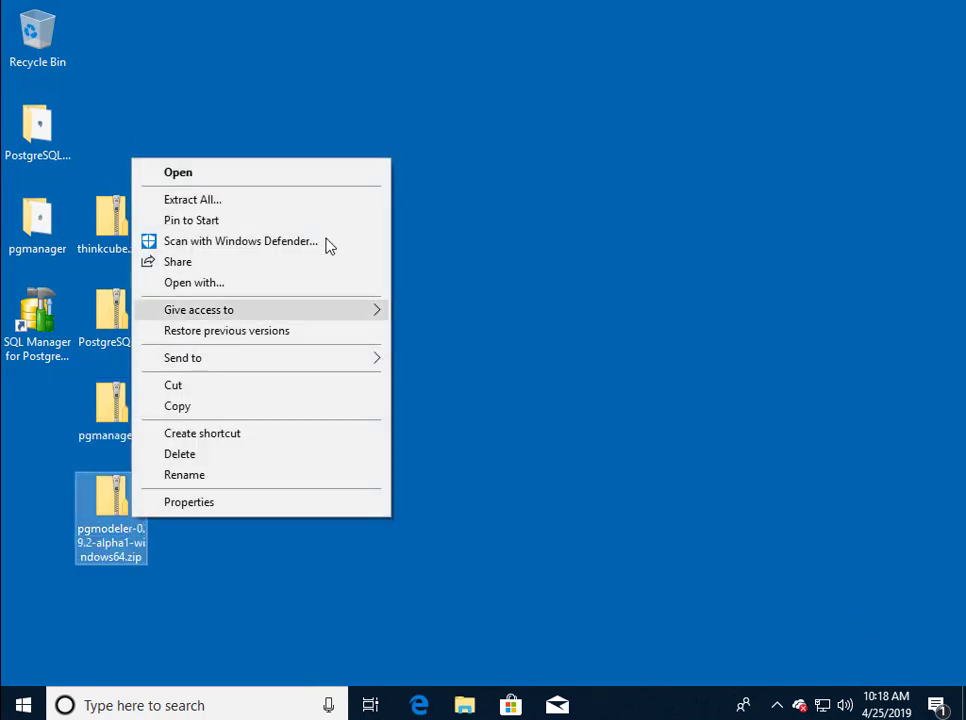
left_click(343, 200)
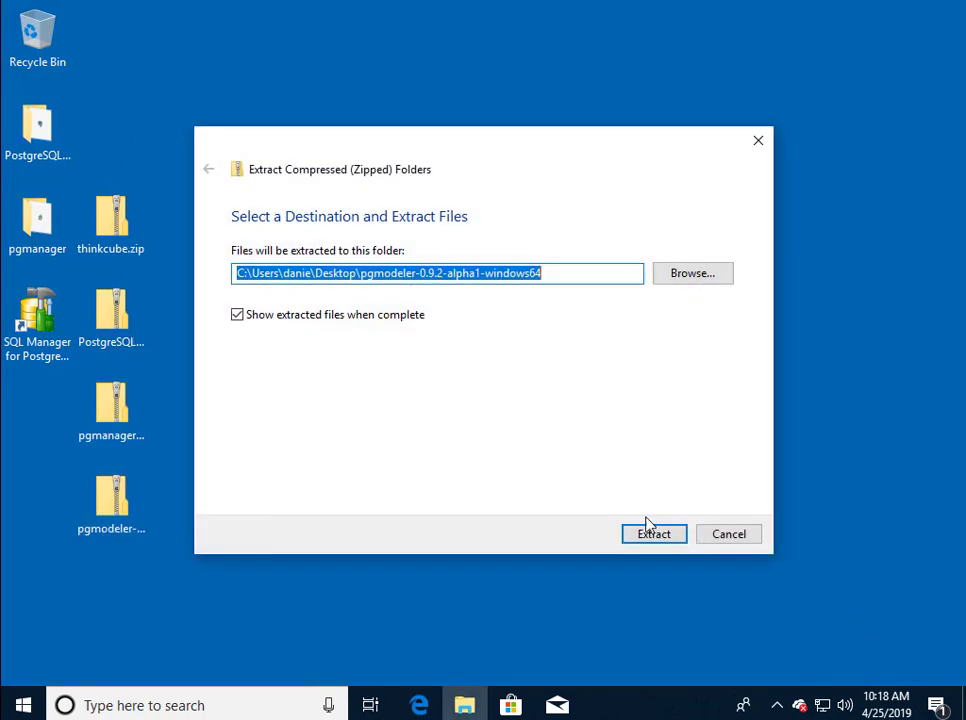
left_click(650, 535)
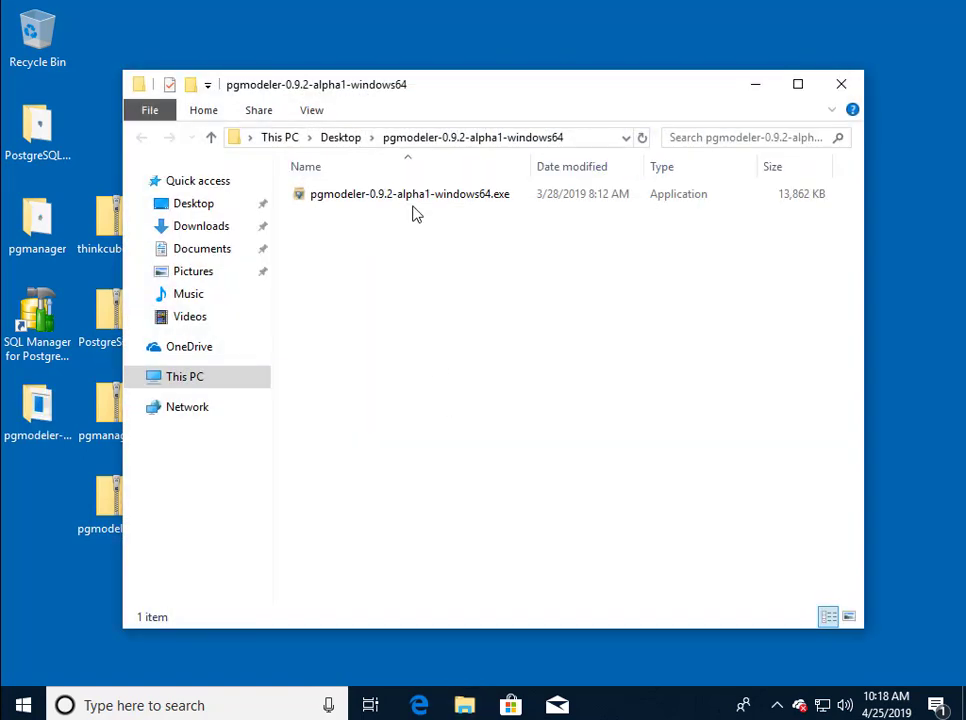
double_click(422, 196)
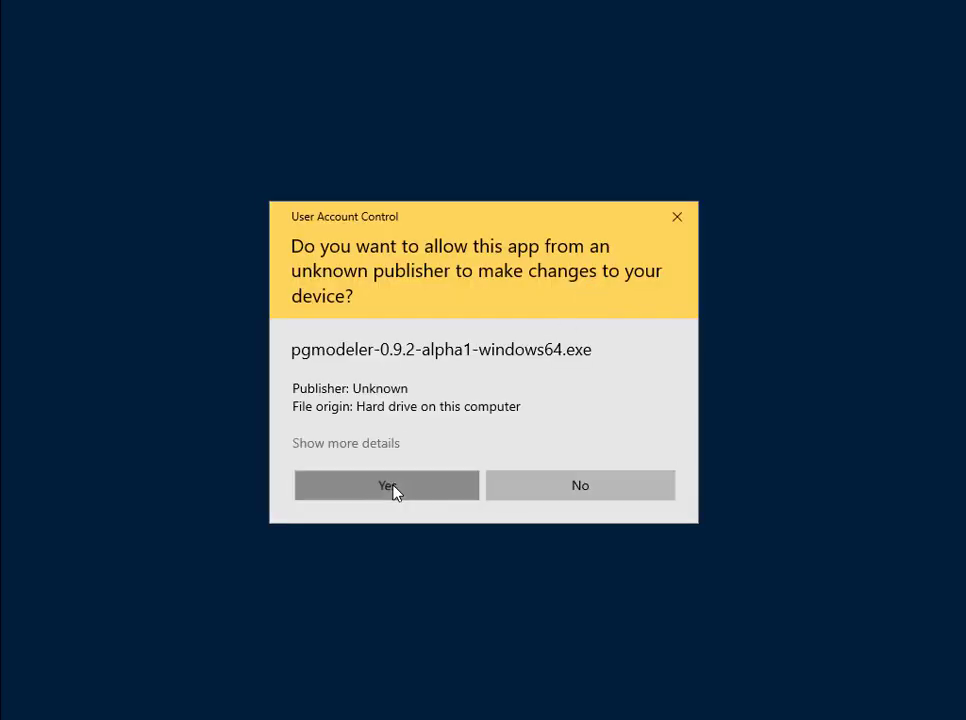
left_click(386, 486)
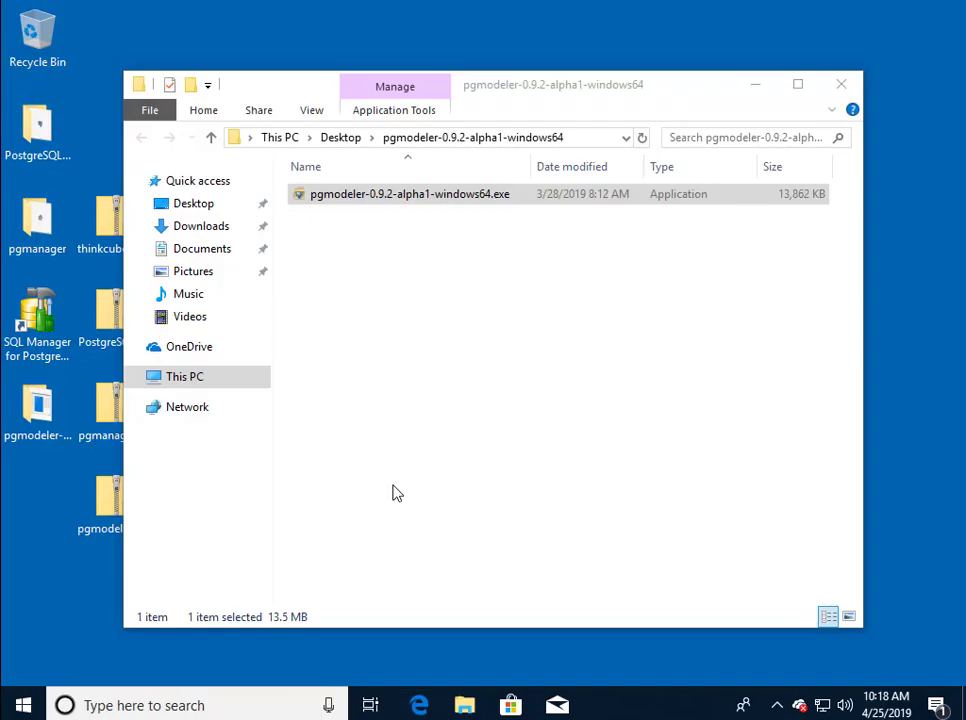
Install pgModeler into C:\Program Files (x86)\pgmodeler with defaults, then close its folder window.
left_click(370, 444)
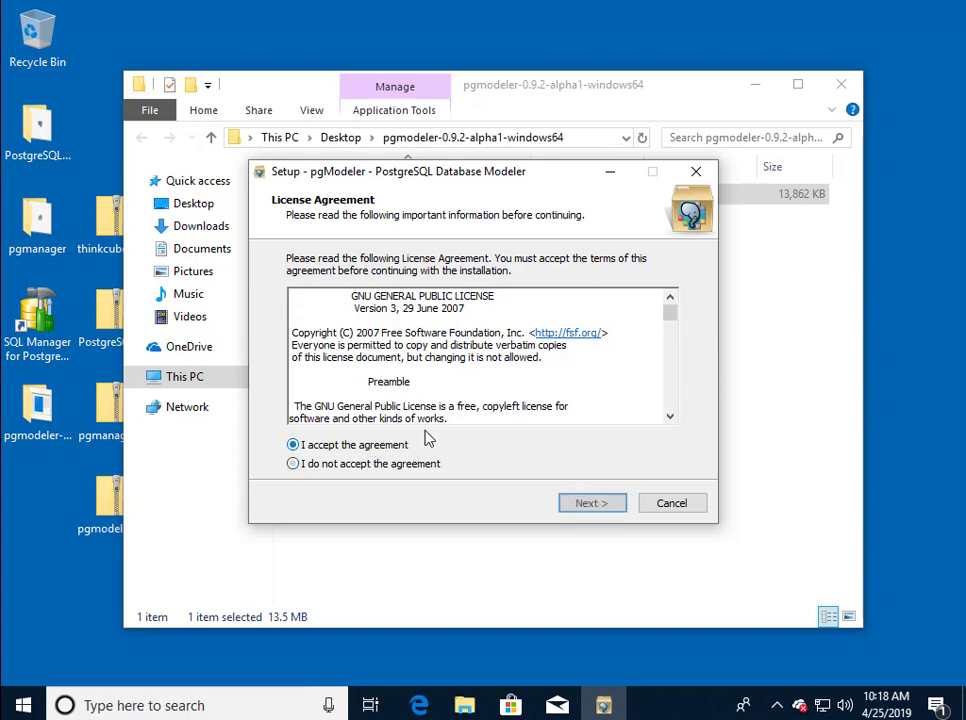
left_click(571, 502)
left_click(572, 502)
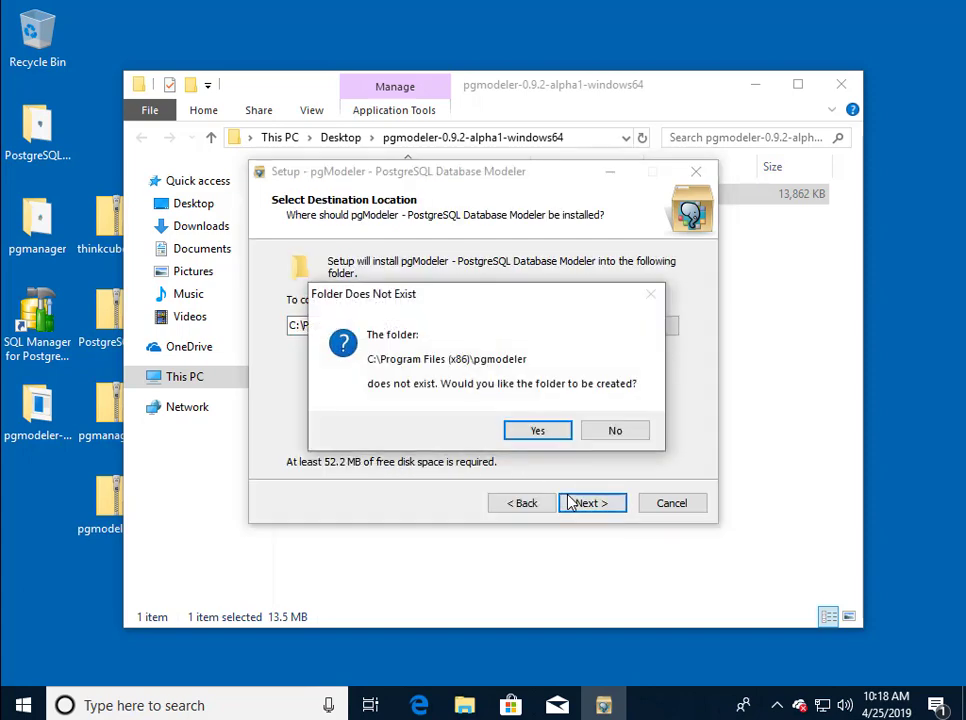
left_click(543, 428)
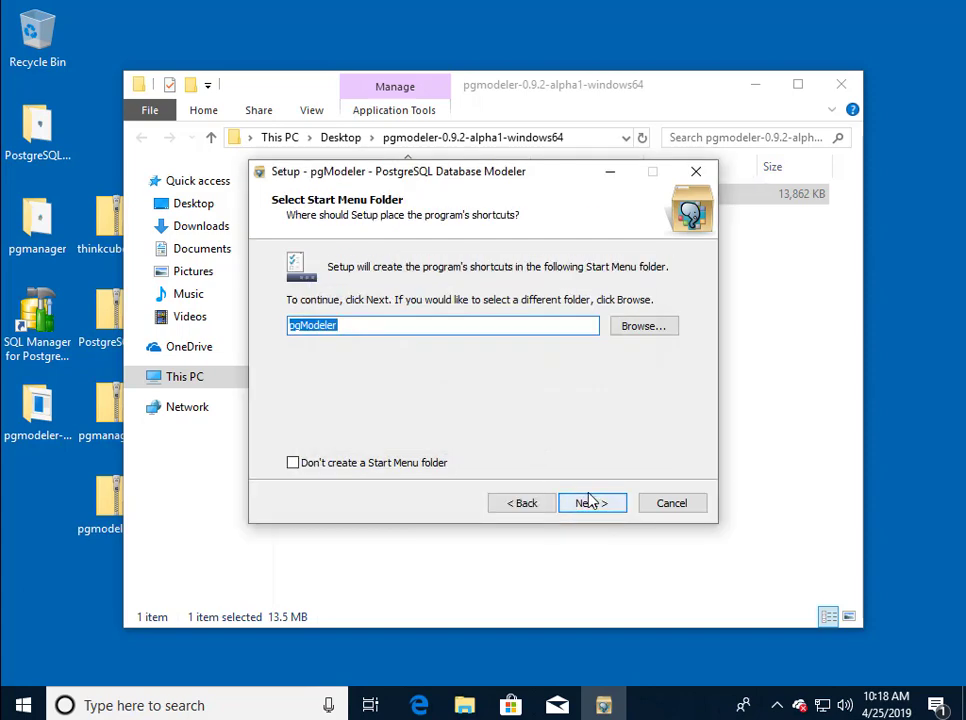
left_click(591, 502)
left_click(598, 508)
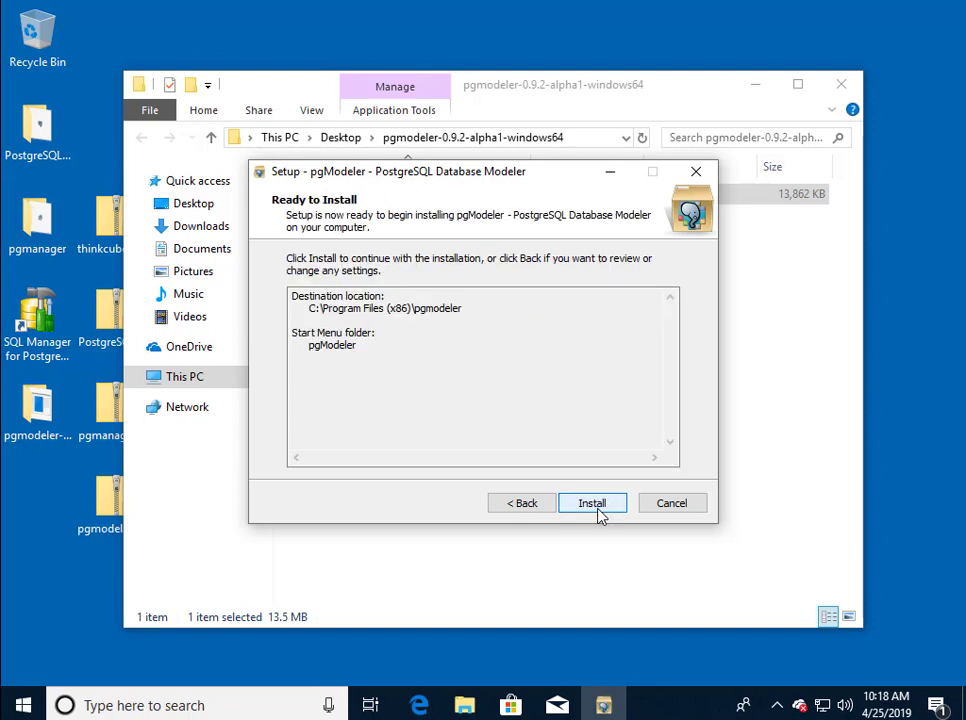
left_click(598, 508)
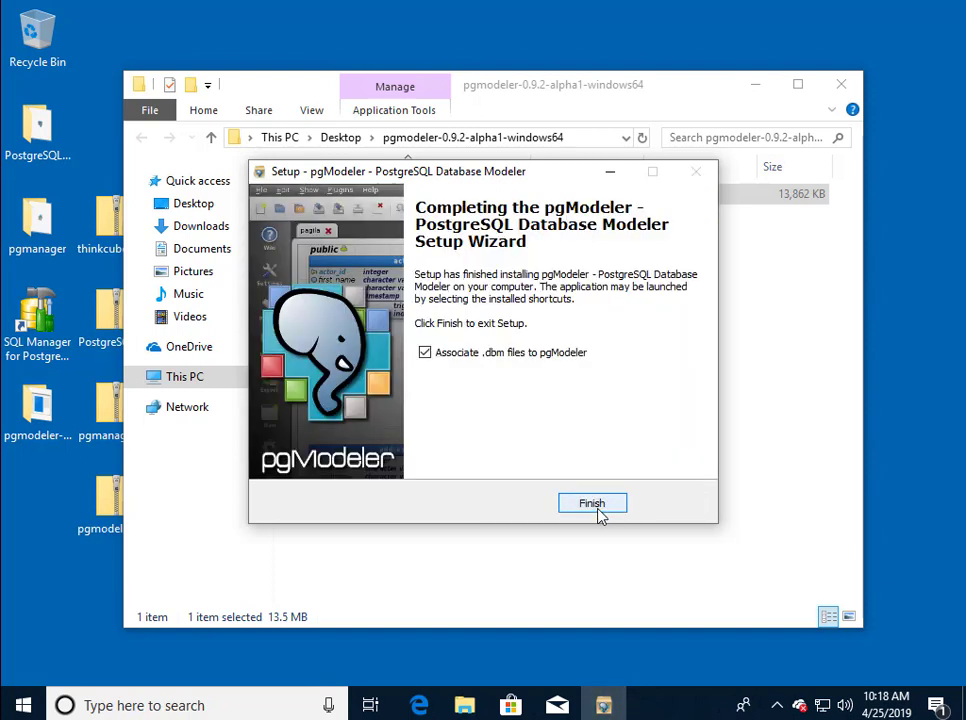
left_click(592, 503)
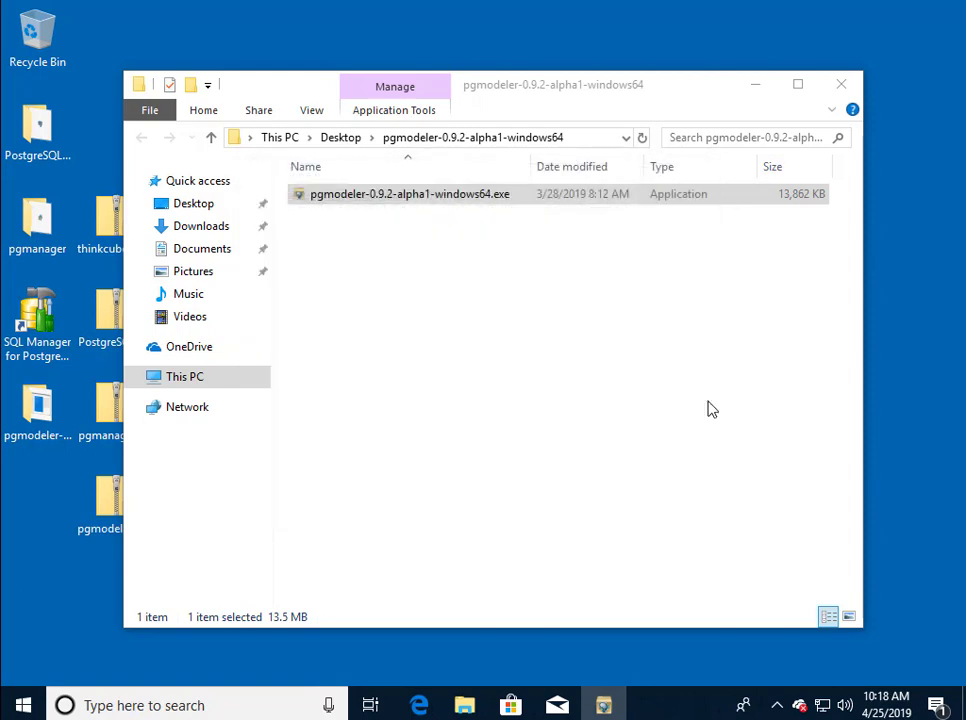
left_click(841, 86)
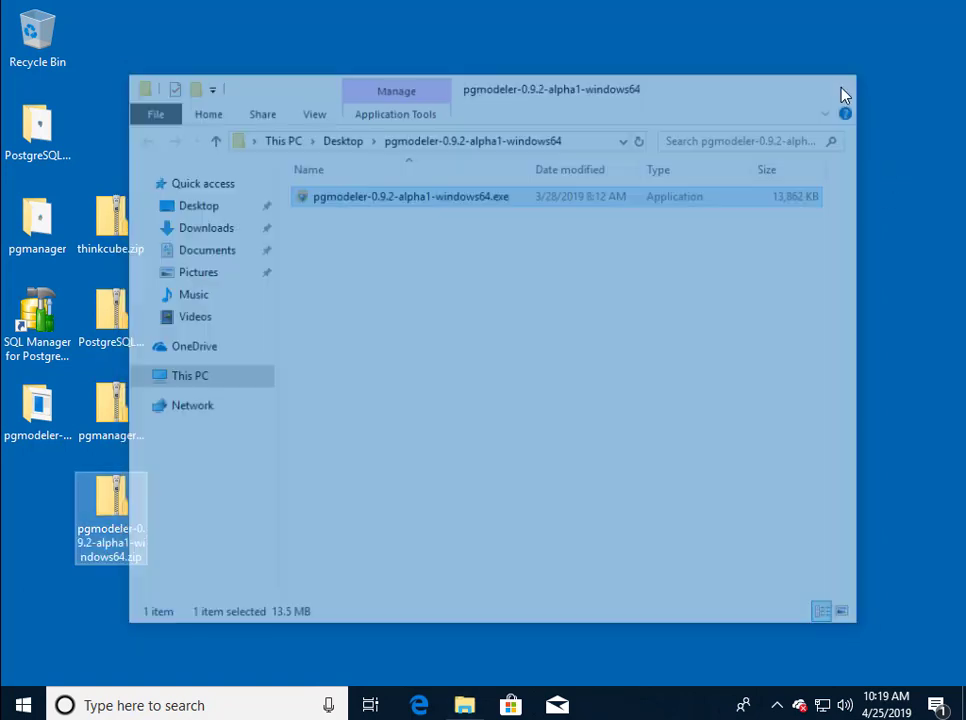
Launch pgModeler and, in its settings, hide table extended attributes and table tags.
left_click(18, 704)
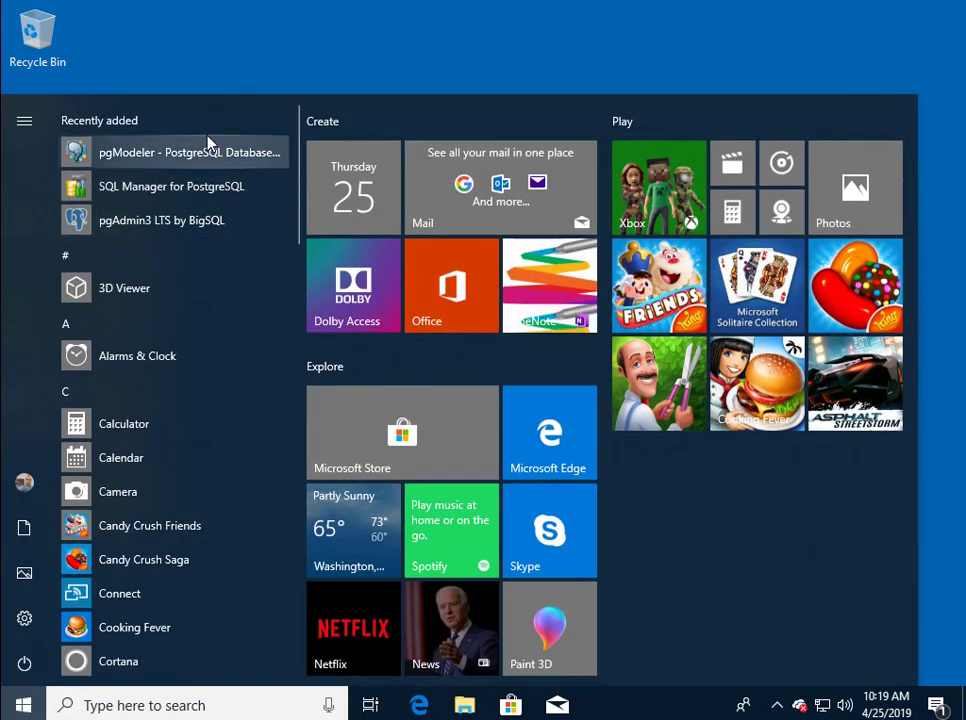
left_click(192, 155)
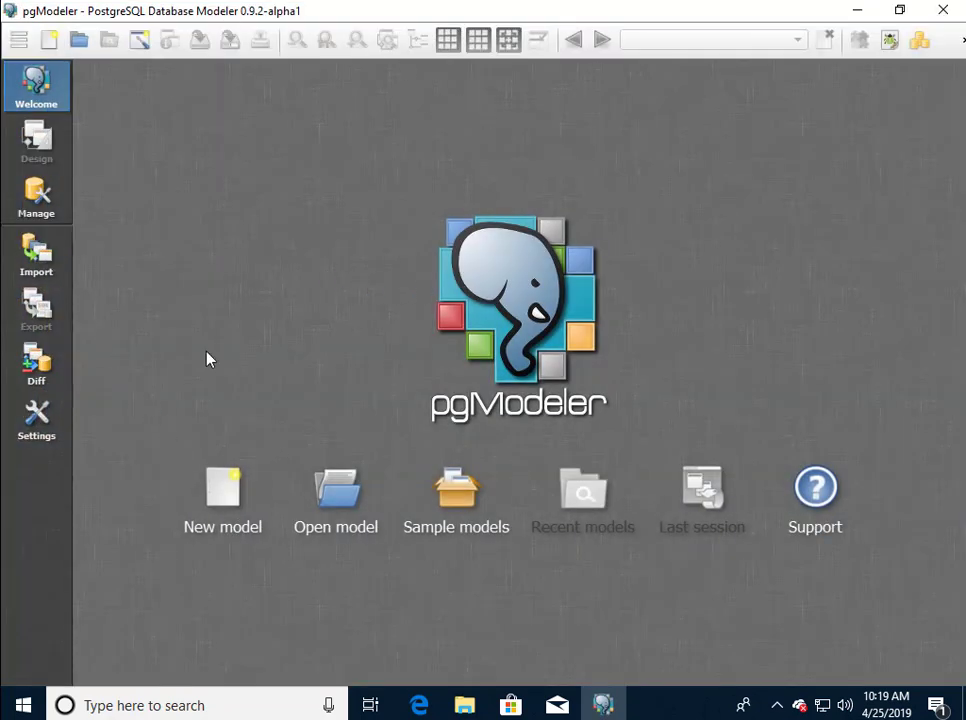
left_click(41, 427)
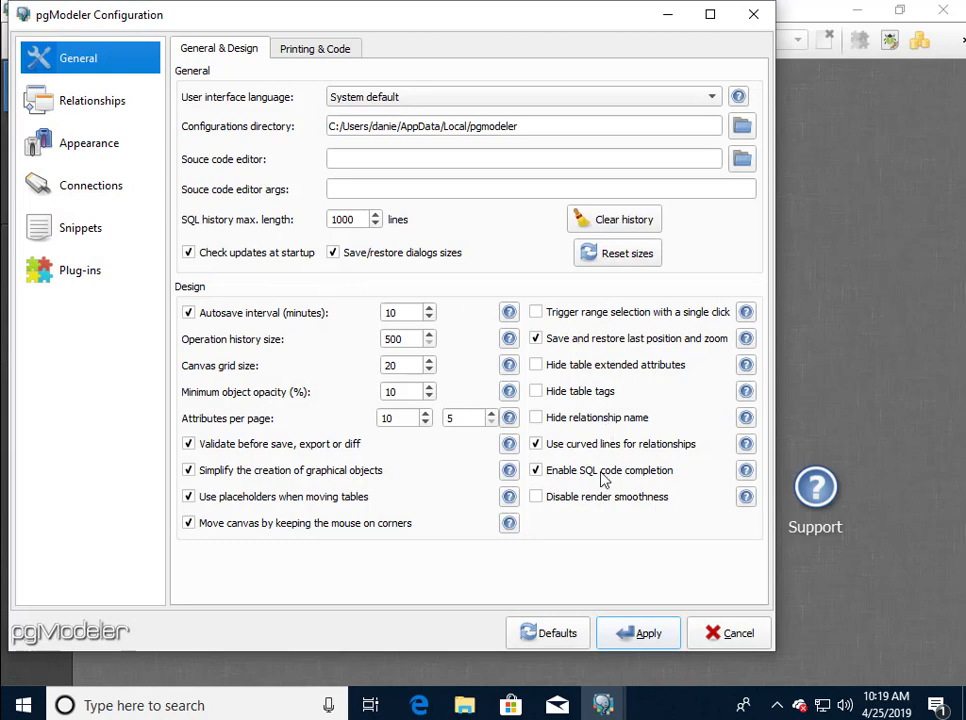
left_click(565, 365)
left_click(558, 391)
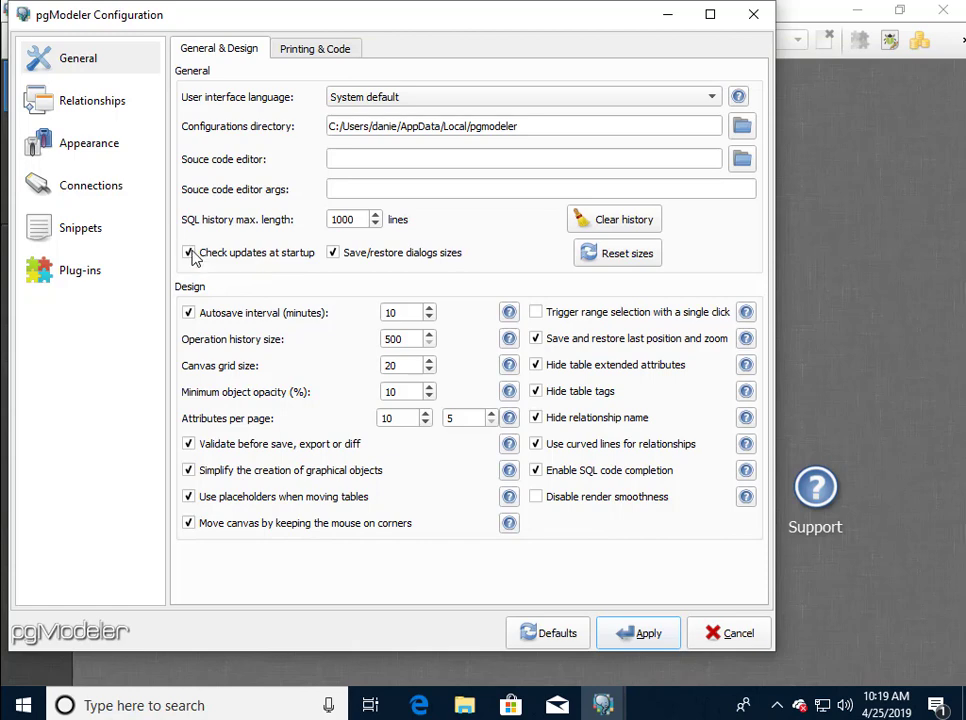
Check the relationship display settings, apply the changes, and close pgModeler.
left_click(117, 108)
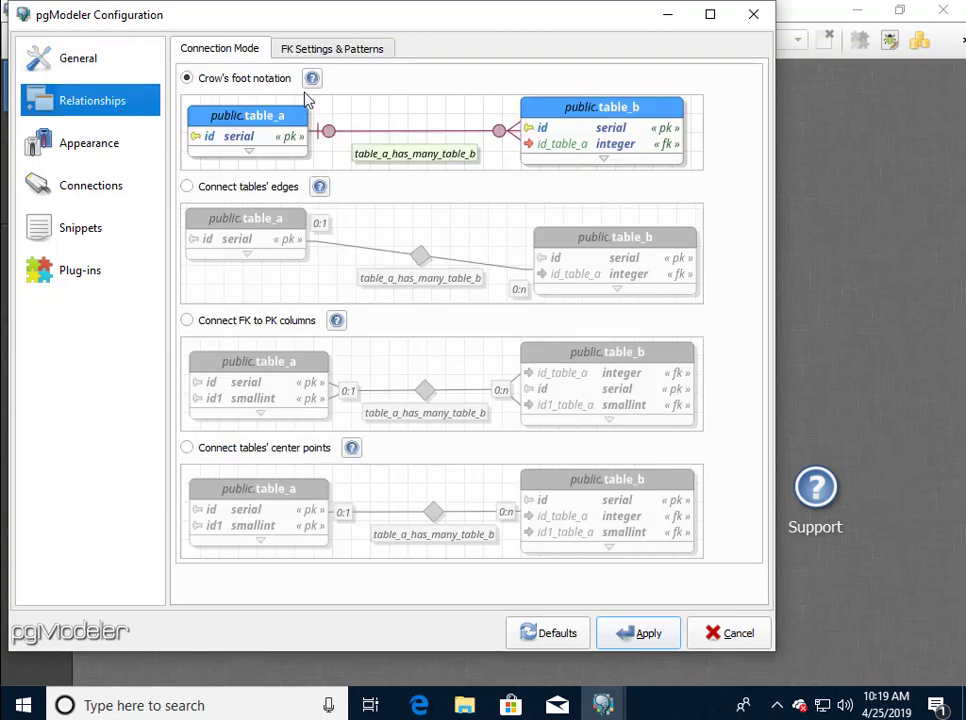
left_click(646, 632)
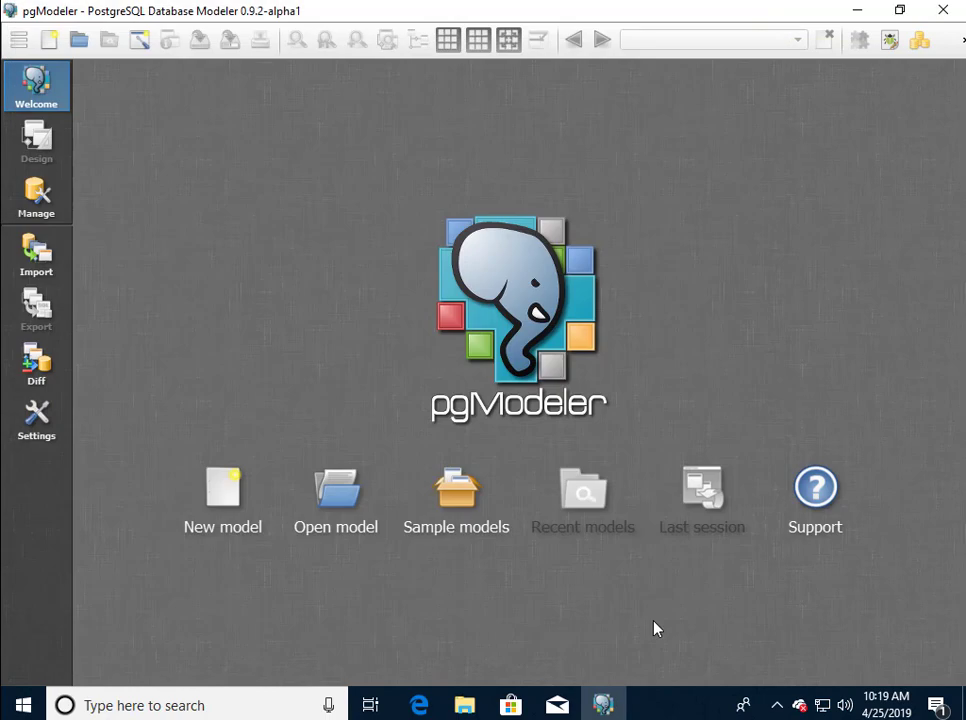
left_click(940, 14)
Extract thinkcube.zip to the default thinkcube folder on the Desktop.
left_click(103, 233)
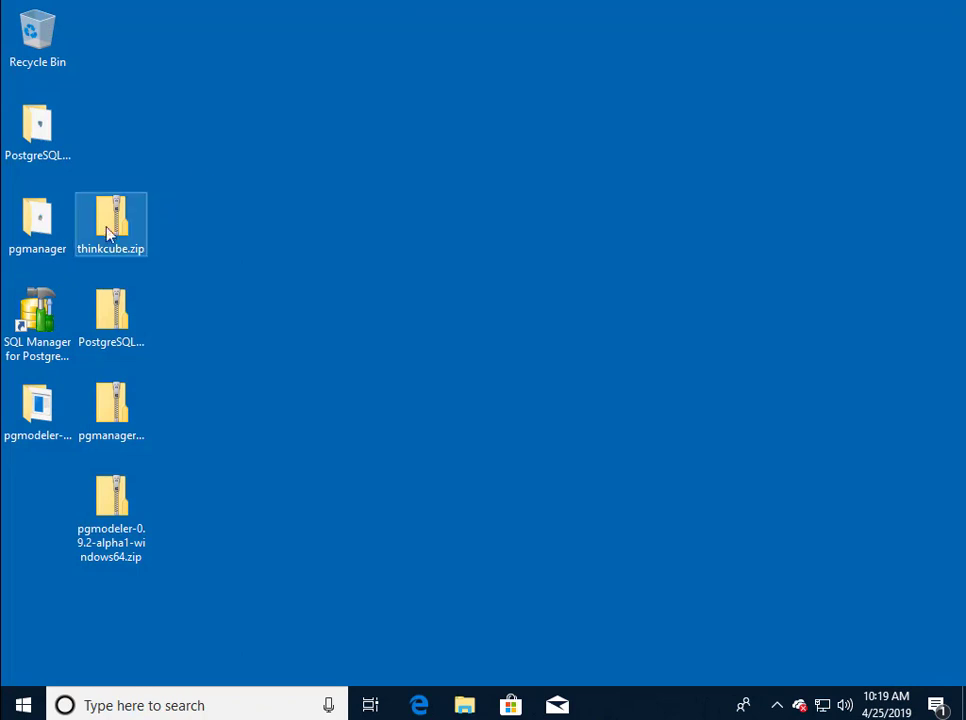
right_click(101, 235)
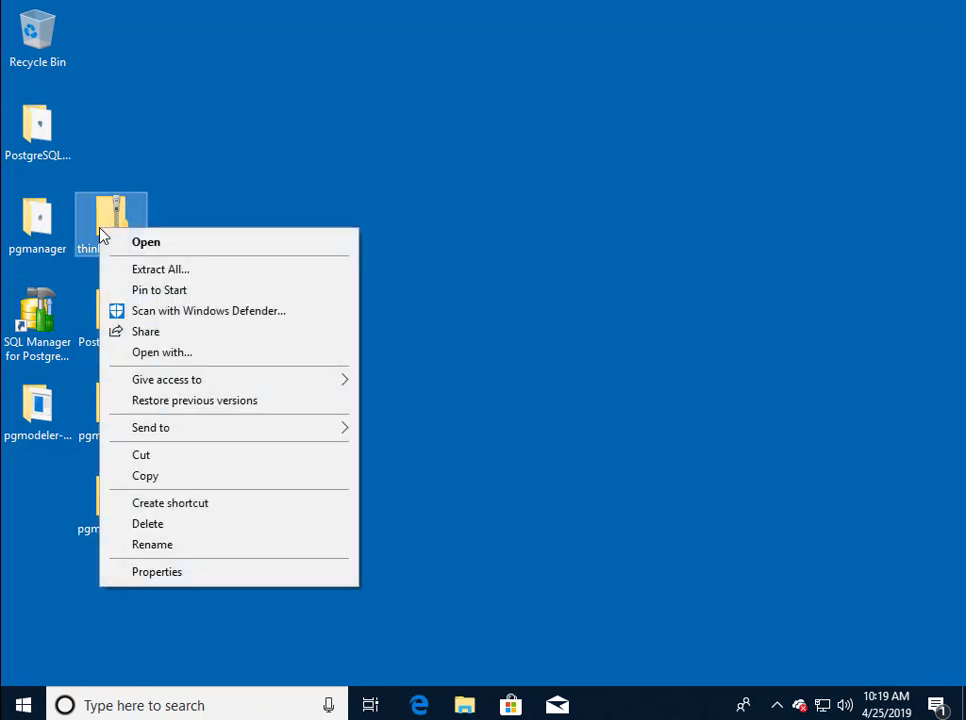
left_click(240, 270)
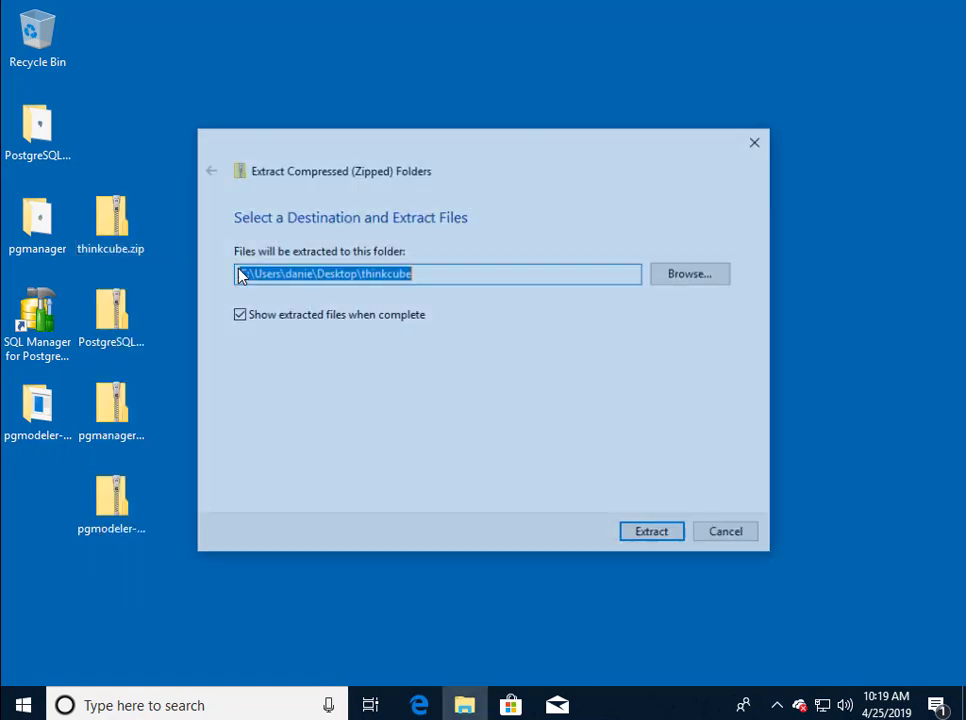
left_click(671, 543)
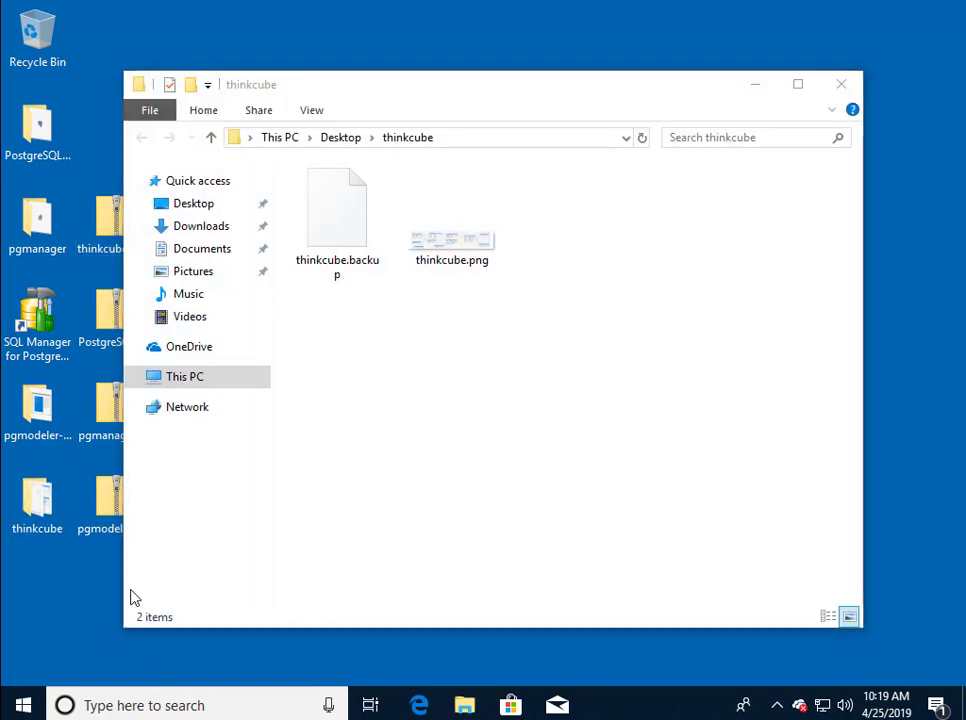
Close the thinkcube folder window in File Explorer.
left_click(841, 84)
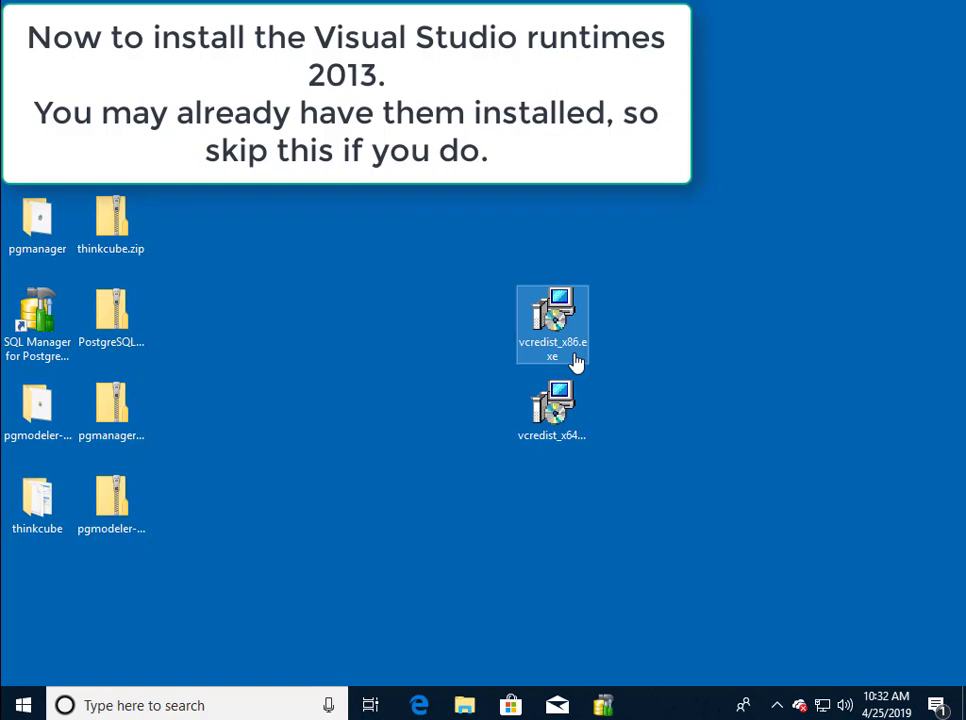
Install the x86 Visual C++ 2013 runtime from vcredist_x86.exe, accepting the license.
double_click(555, 325)
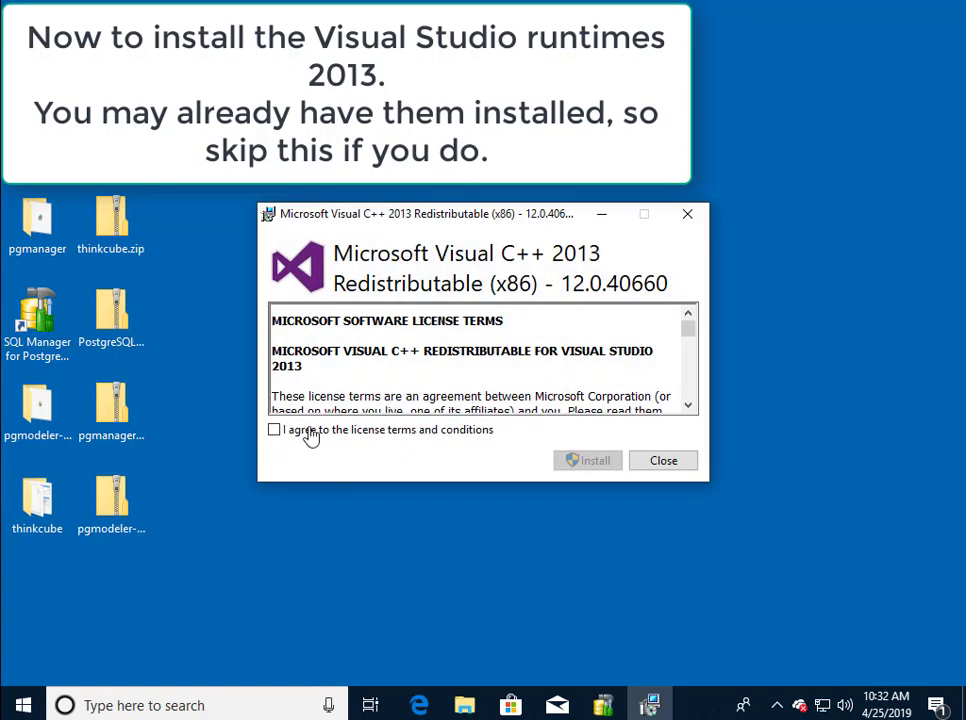
left_click(273, 431)
left_click(566, 462)
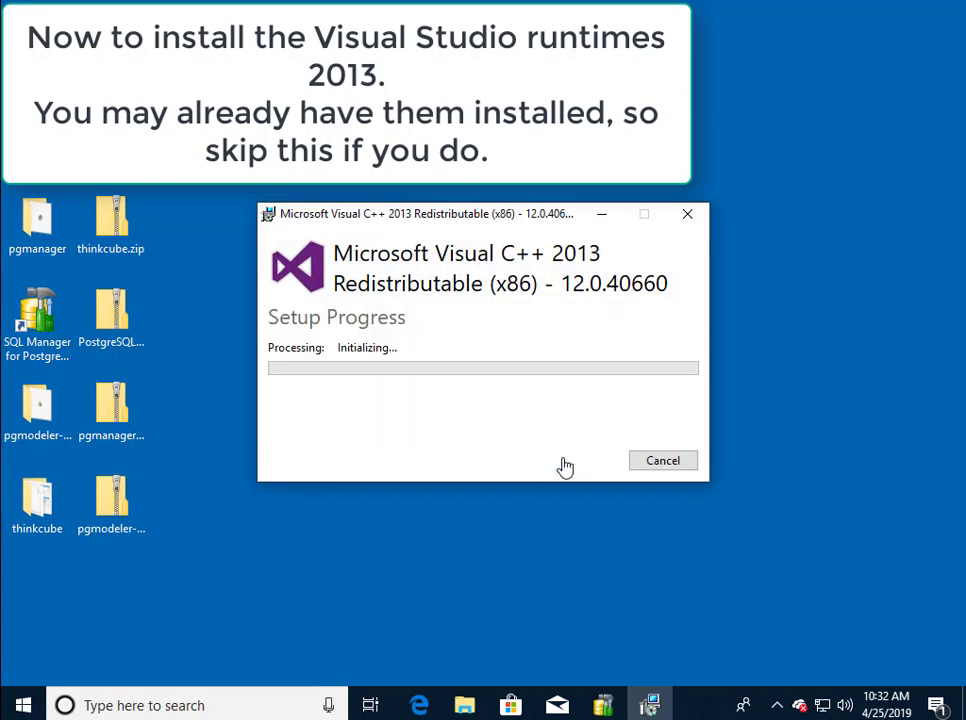
left_click(386, 480)
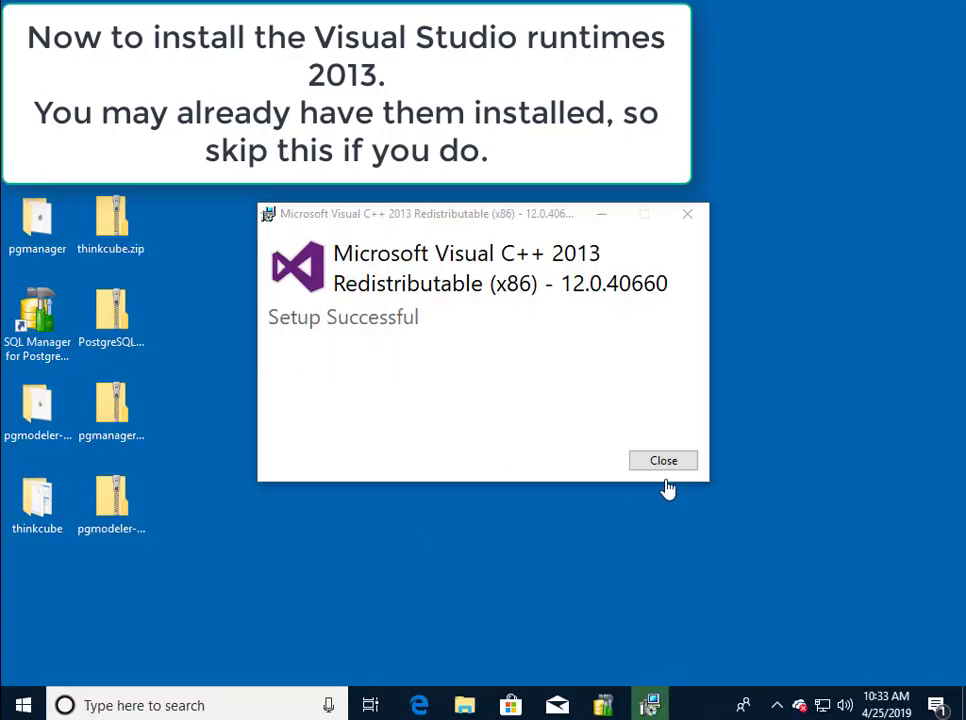
left_click(655, 461)
Install the x64 Visual C++ 2013 runtime from vcredist_x64, accepting the license.
double_click(562, 412)
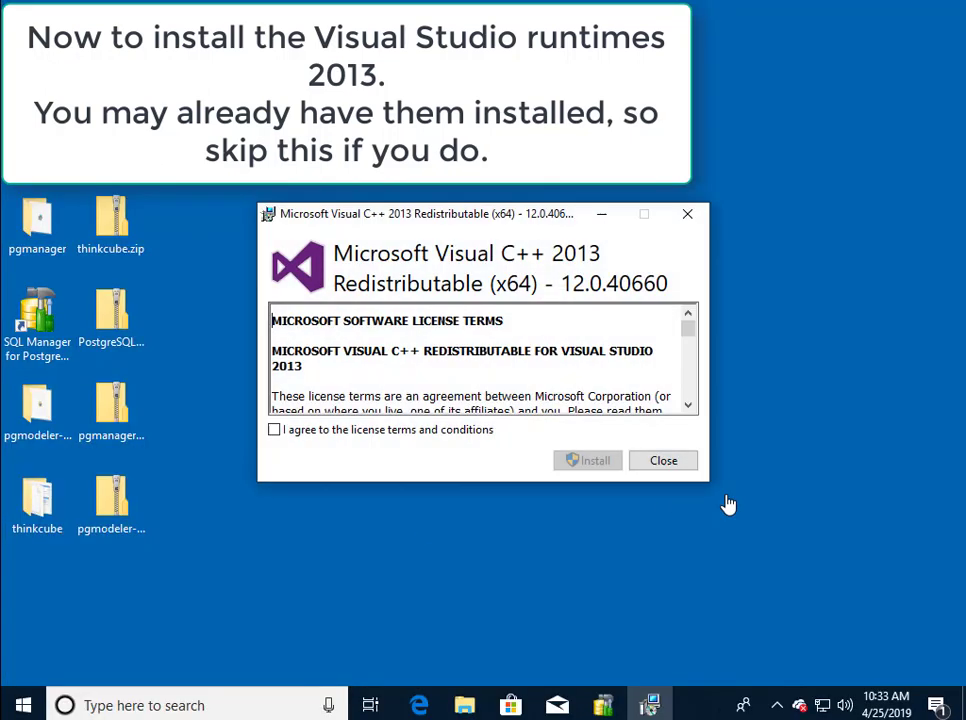
left_click(358, 428)
left_click(580, 461)
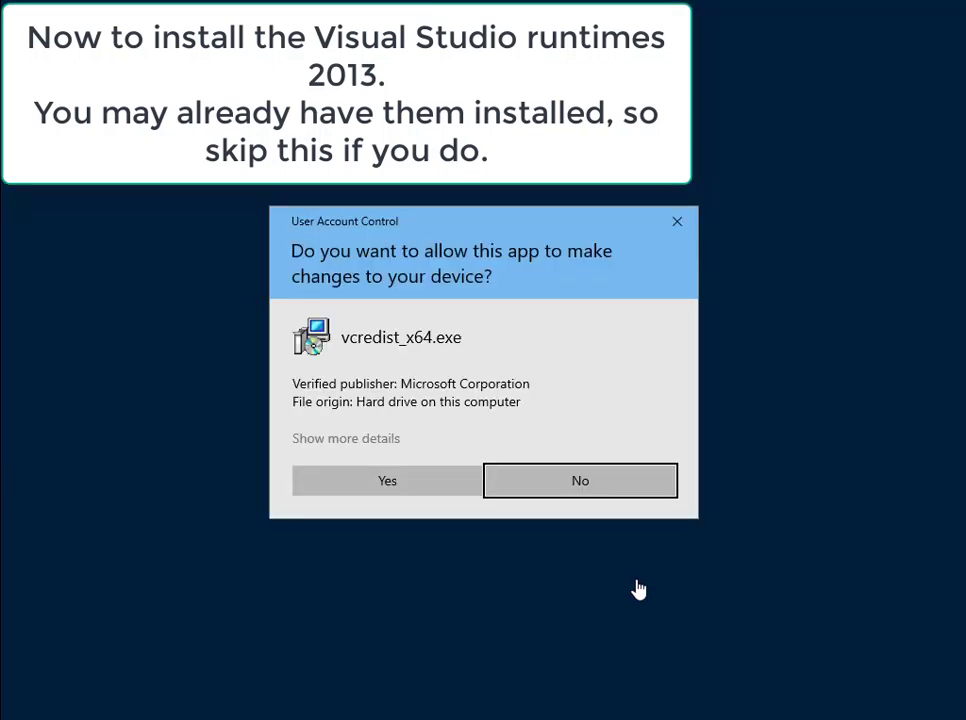
left_click(387, 484)
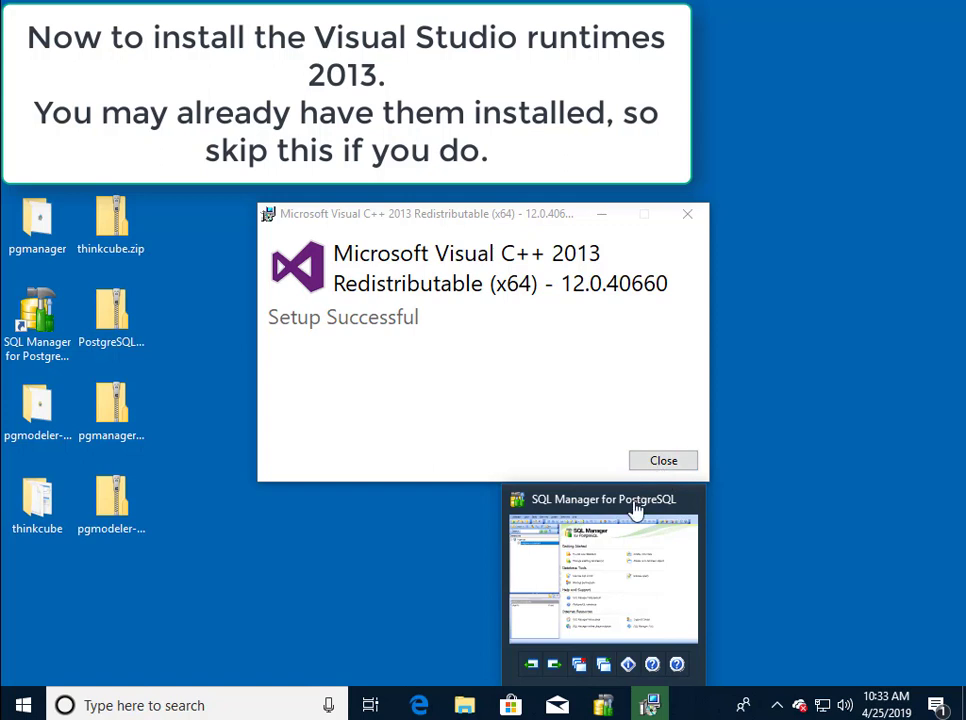
left_click(642, 460)
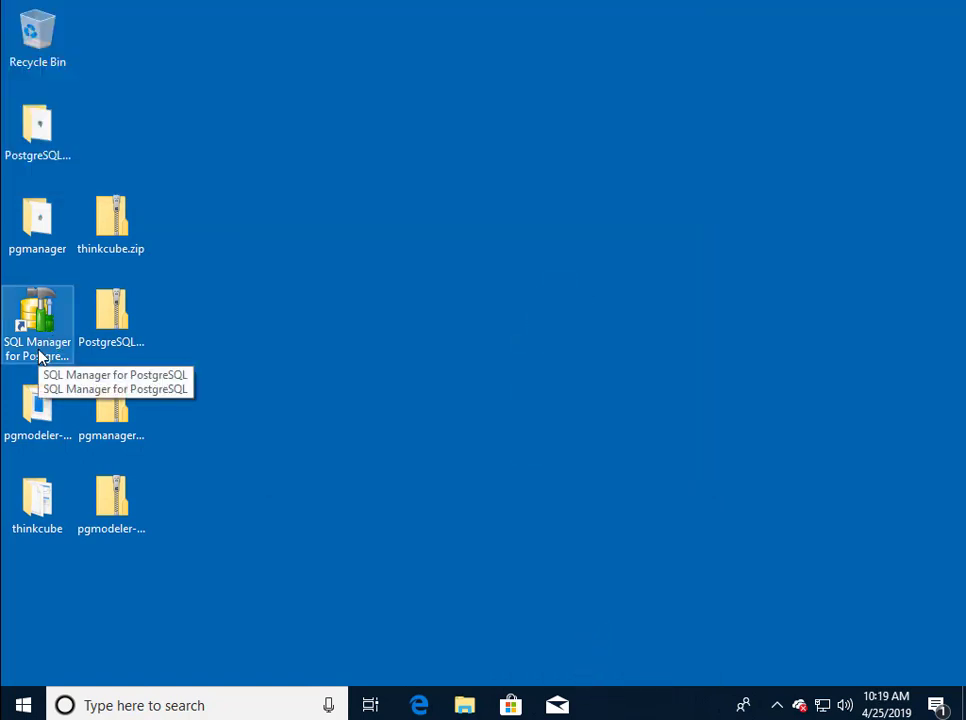
Launch SQL Manager for PostgreSQL and enter the user name and password for localhost.
double_click(54, 332)
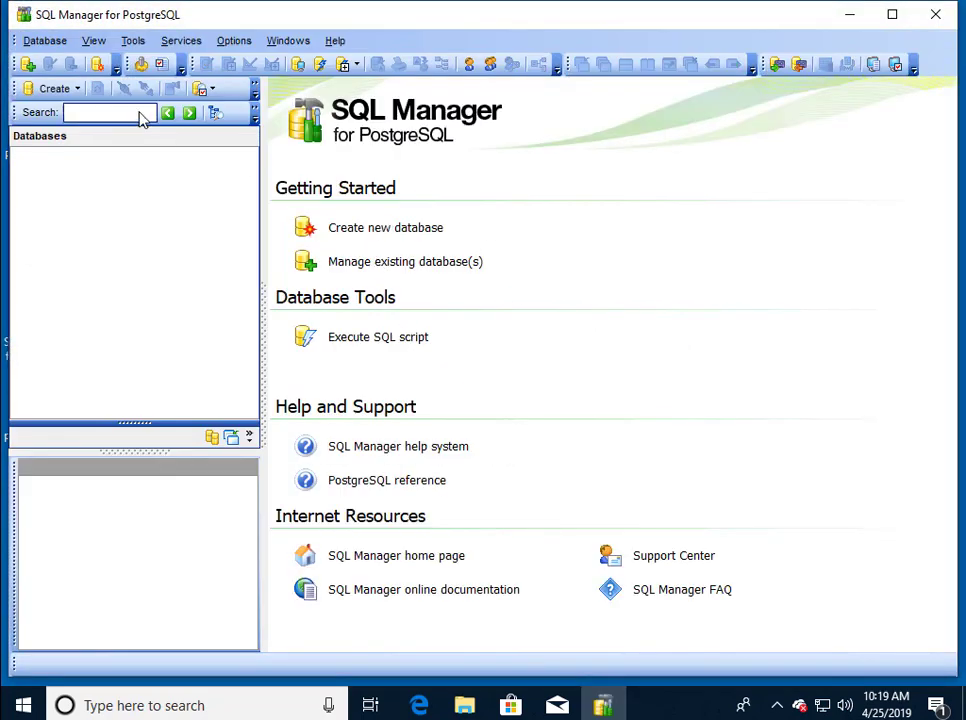
left_click(28, 66)
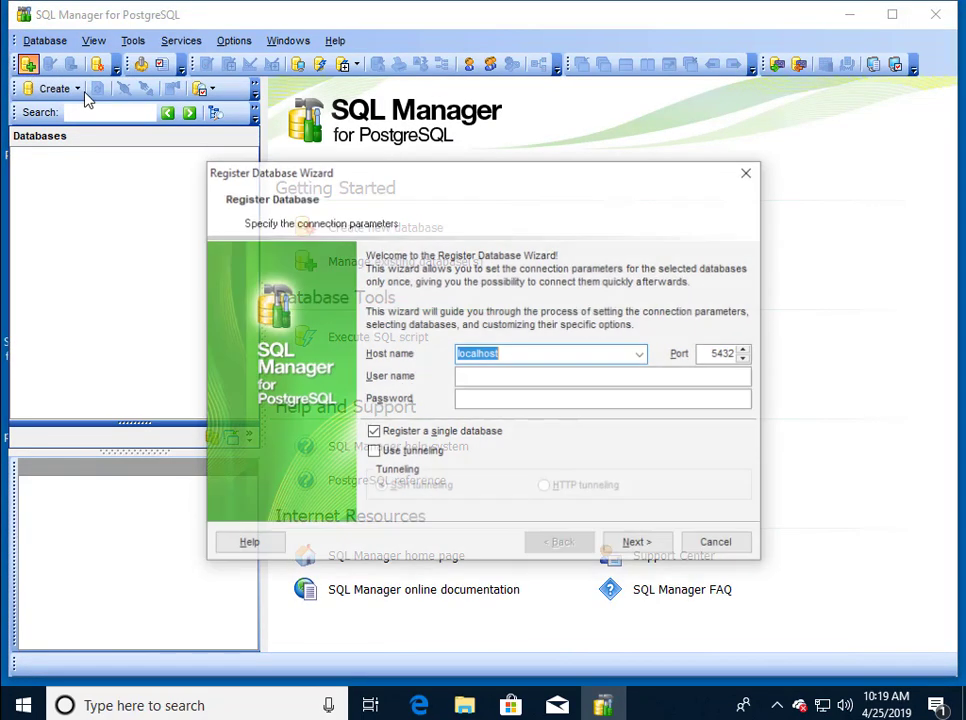
left_click(500, 375)
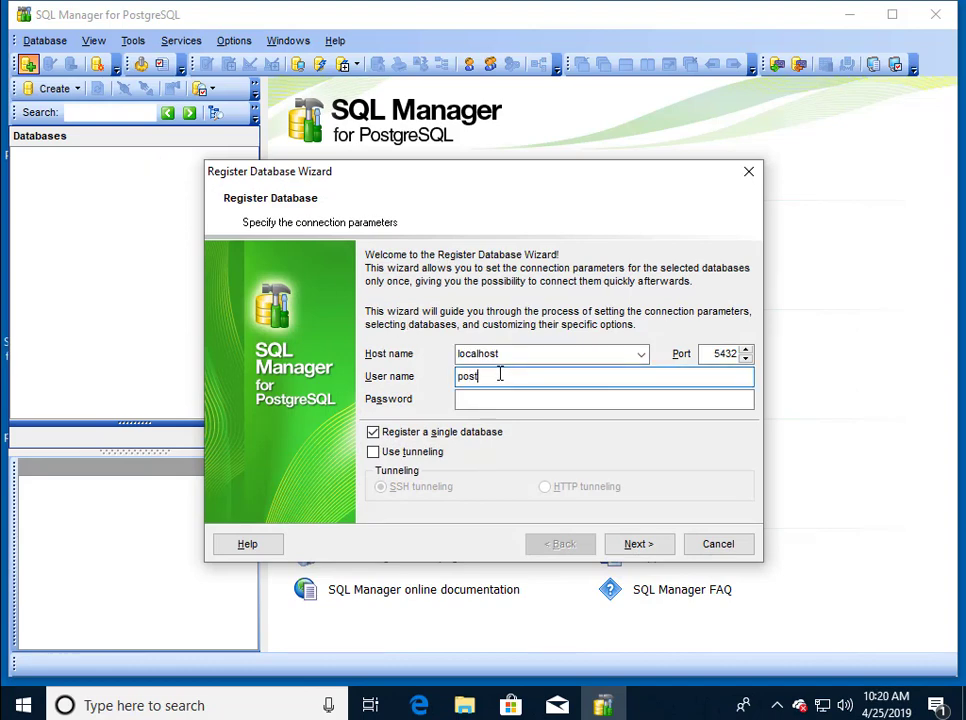
key("Tab")
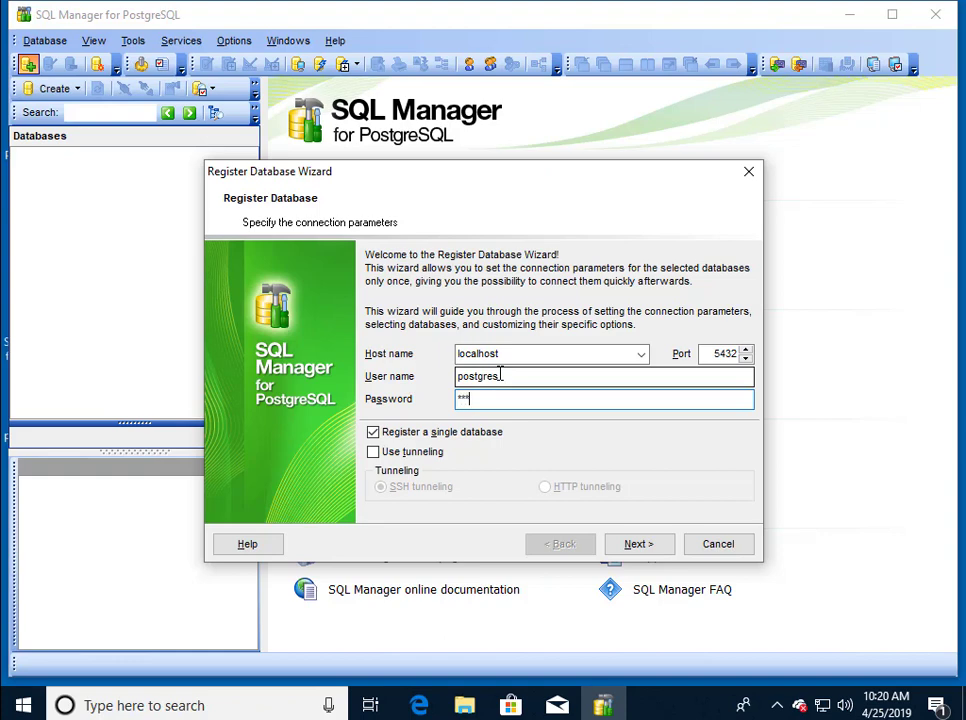
Allow multiple databases, add postgres to Selected databases, and finish the registration.
left_click(376, 432)
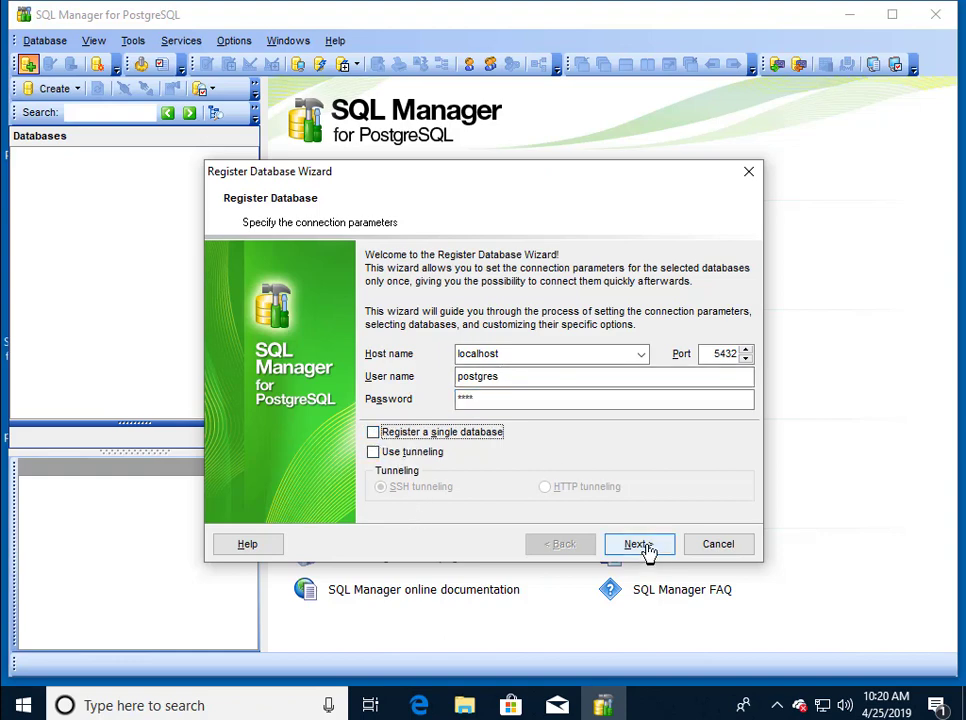
left_click(645, 548)
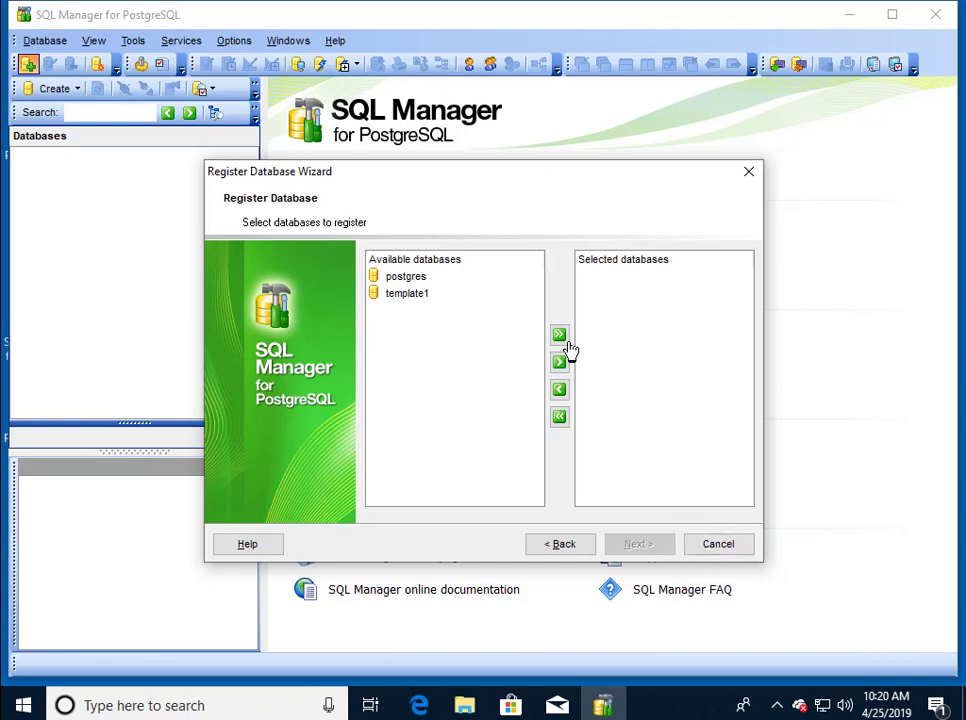
left_click(414, 277)
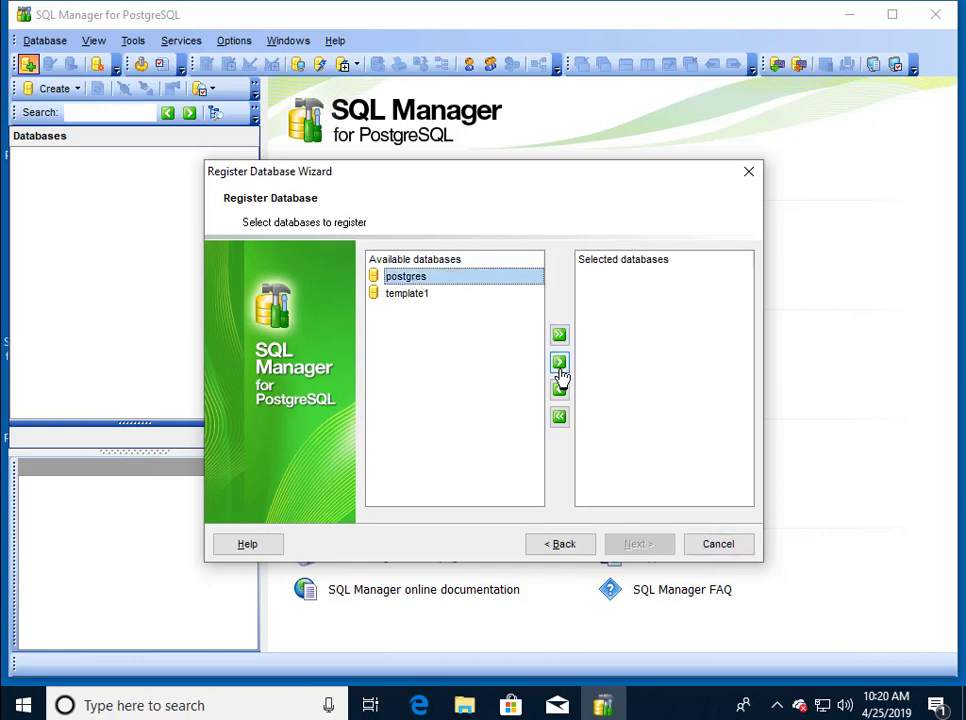
left_click(559, 361)
left_click(640, 546)
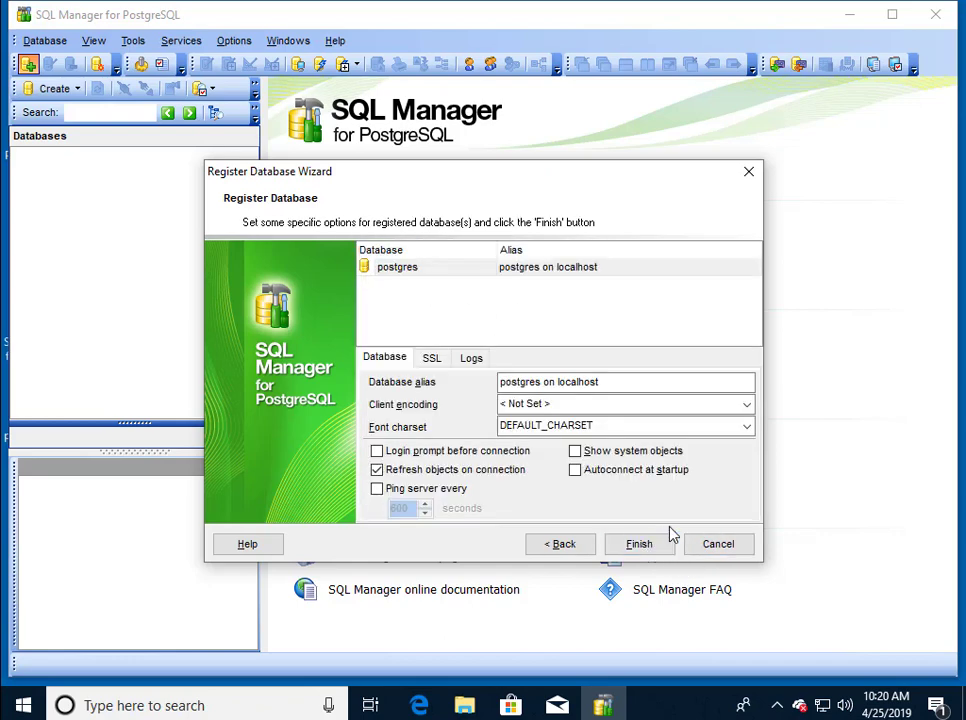
left_click(668, 551)
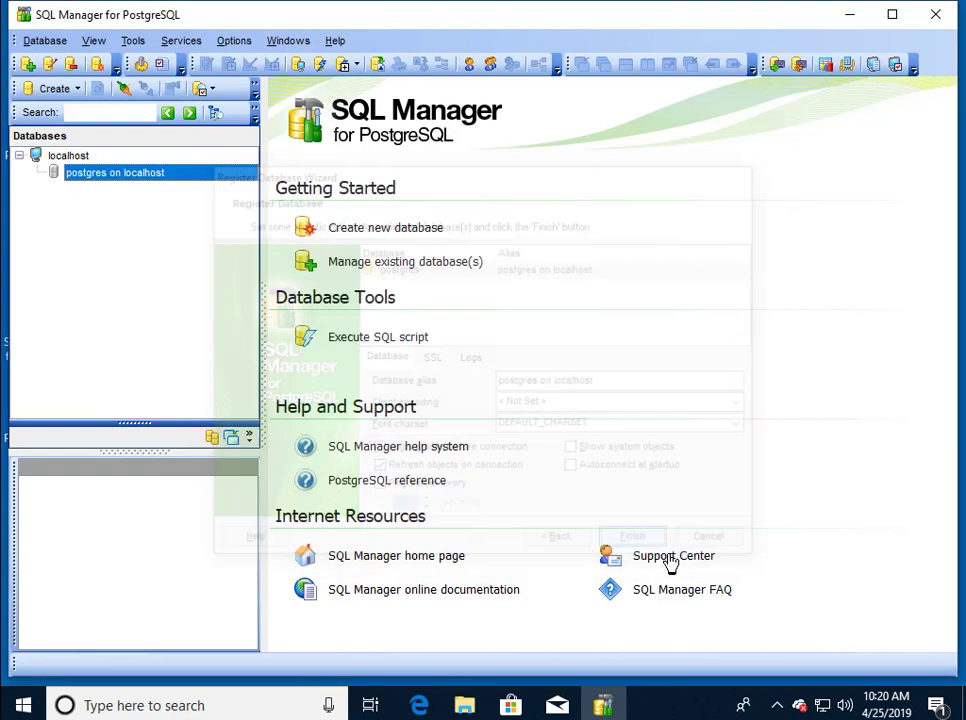
Choose Create Database from the localhost server's context menu.
left_click(81, 162)
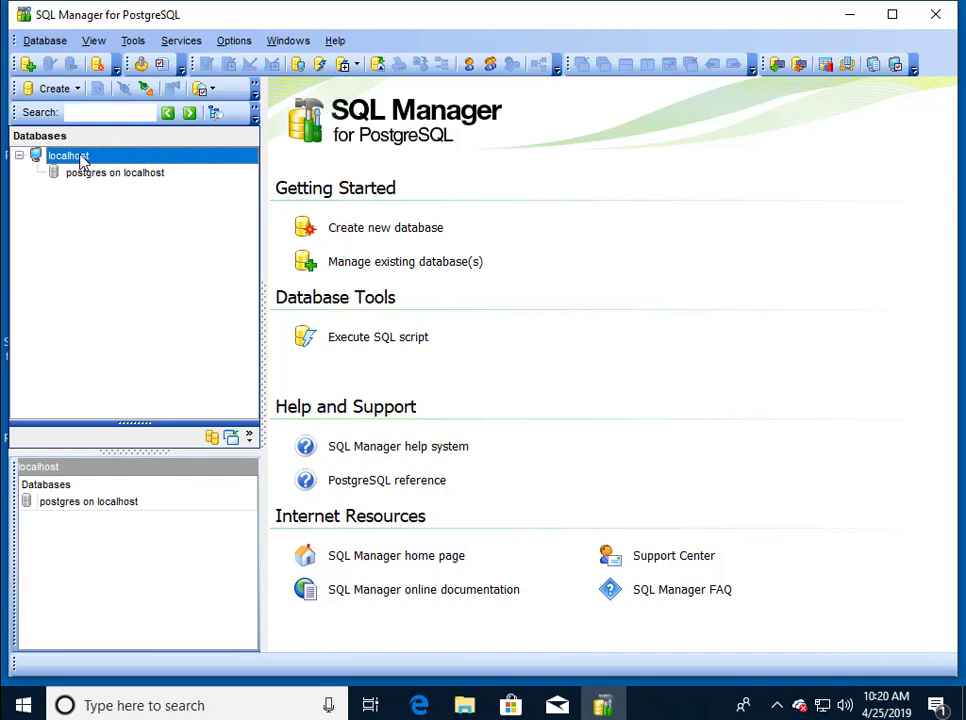
right_click(83, 163)
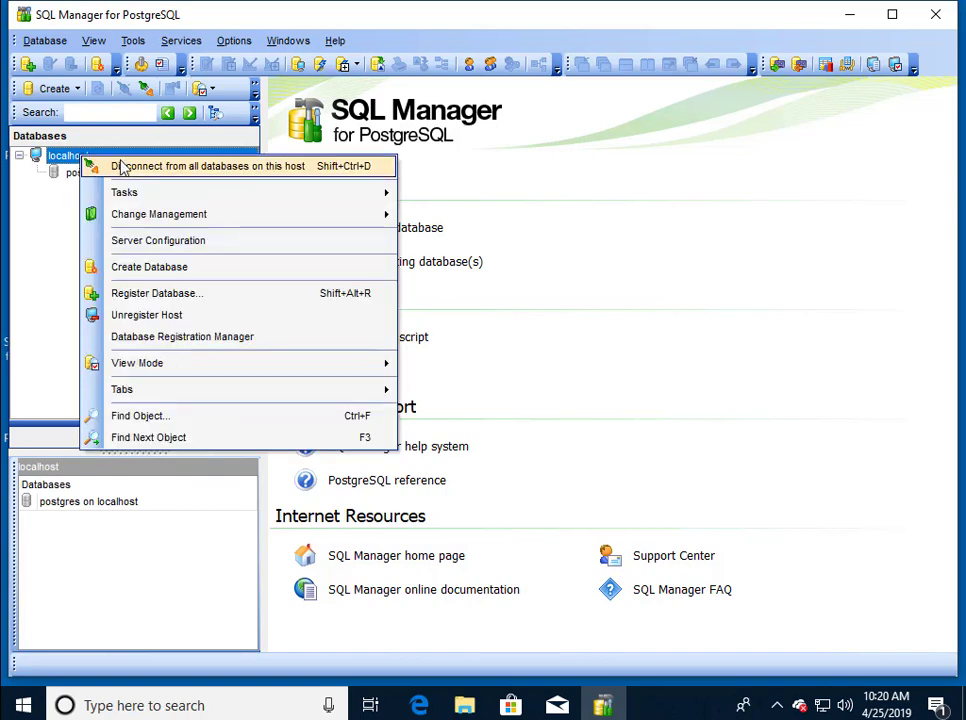
mouse_move(121, 195)
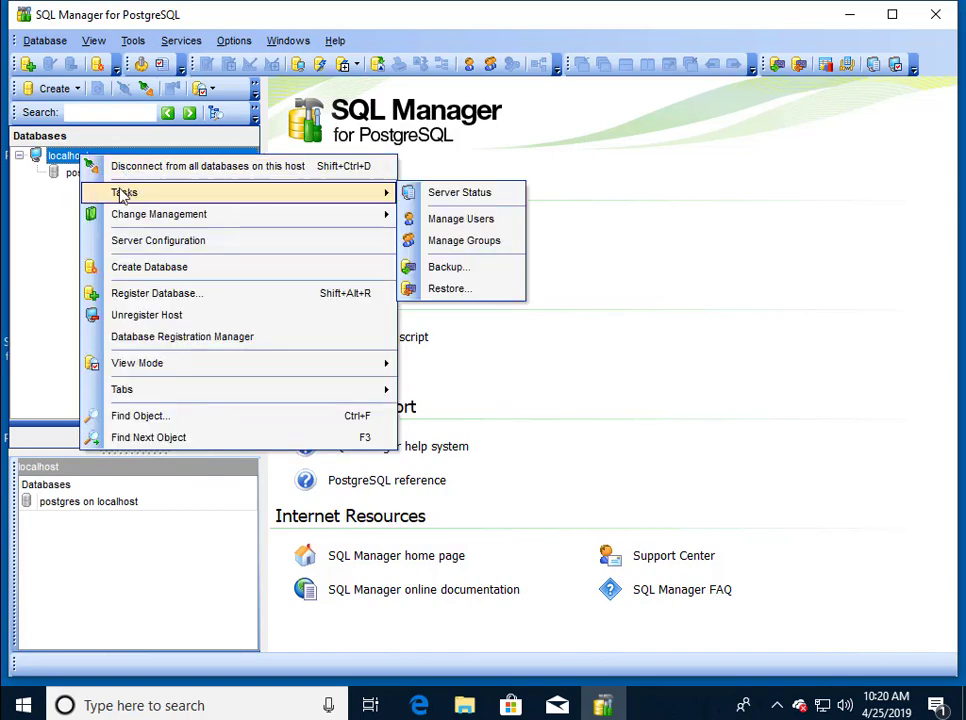
left_click(181, 278)
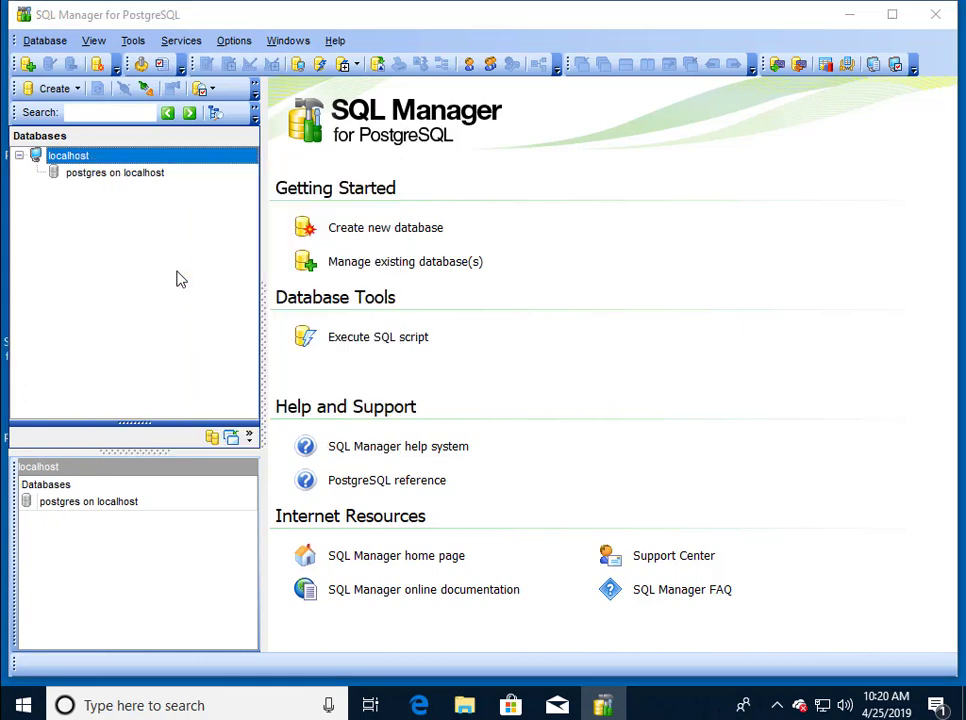
Enter thinkcube as the new database name.
left_click_drag(544, 394, 453, 392)
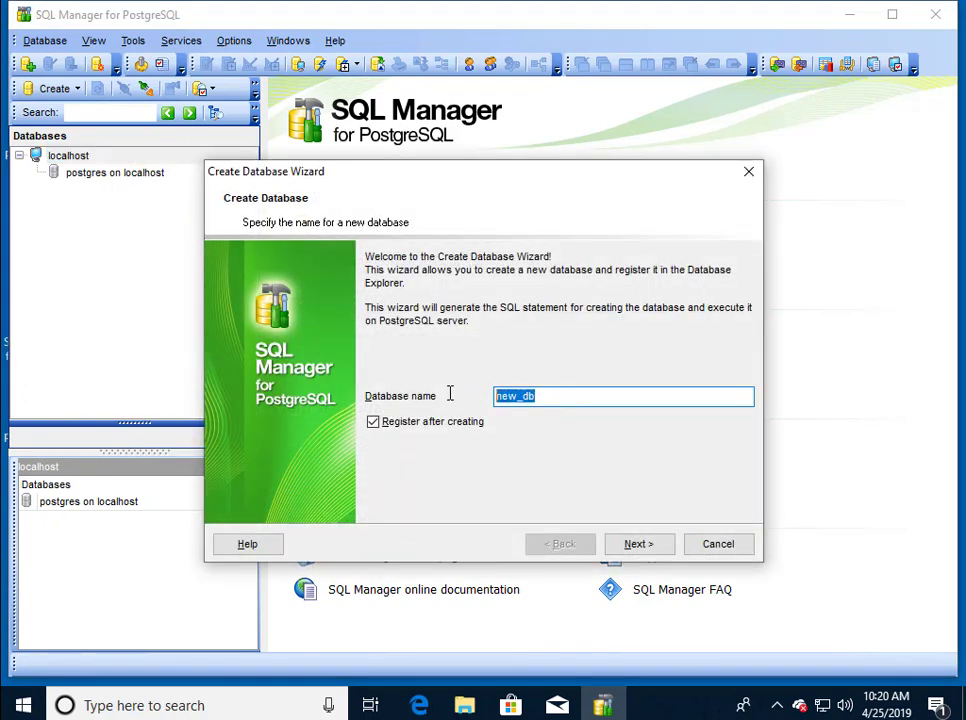
type("thinkcube")
left_click(640, 548)
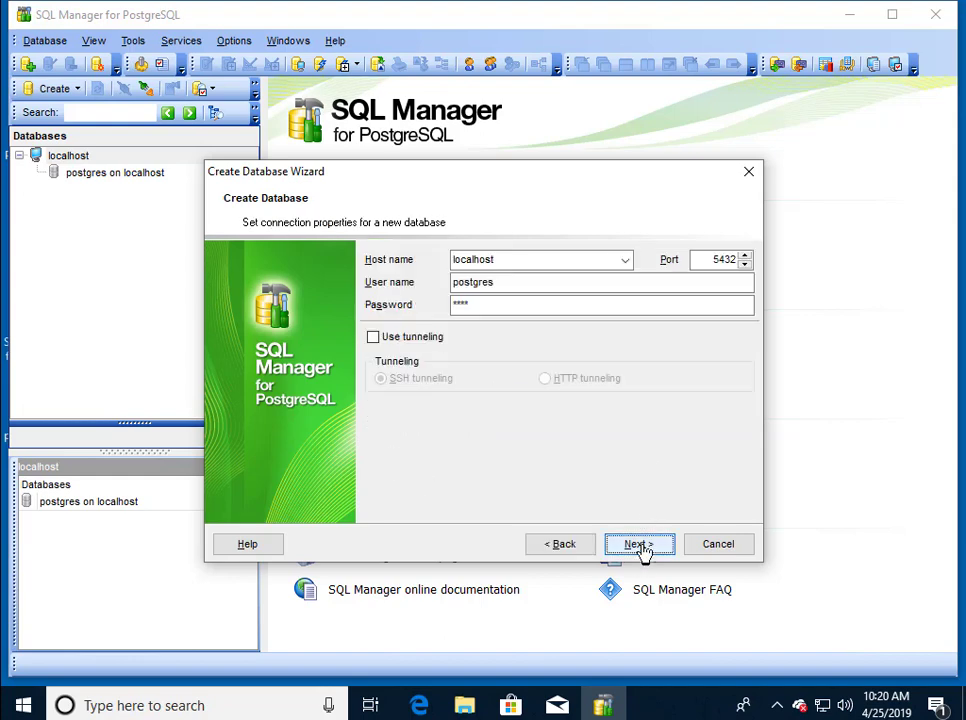
left_click(640, 548)
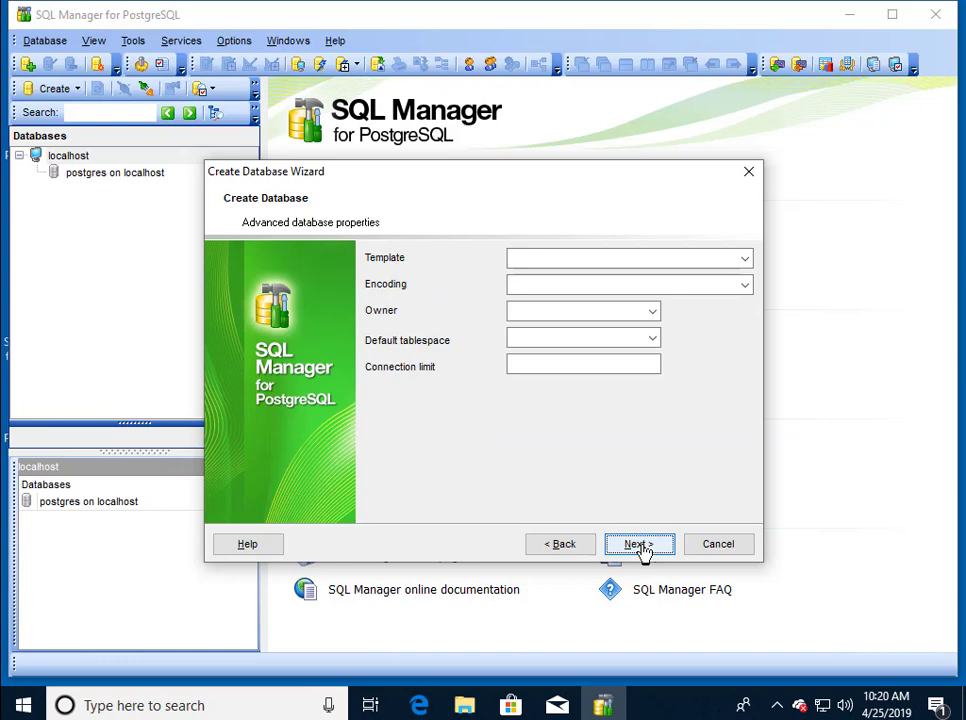
Set the encoding to UTF8 and run the CREATE DATABASE thinkcube statement.
left_click(745, 260)
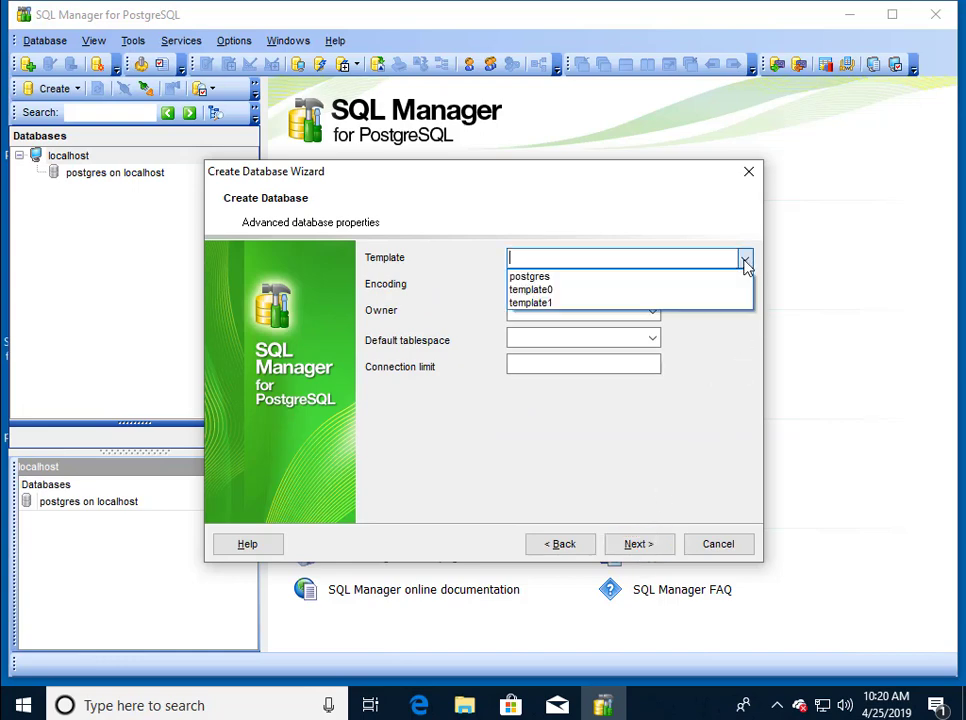
left_click(679, 213)
left_click(750, 283)
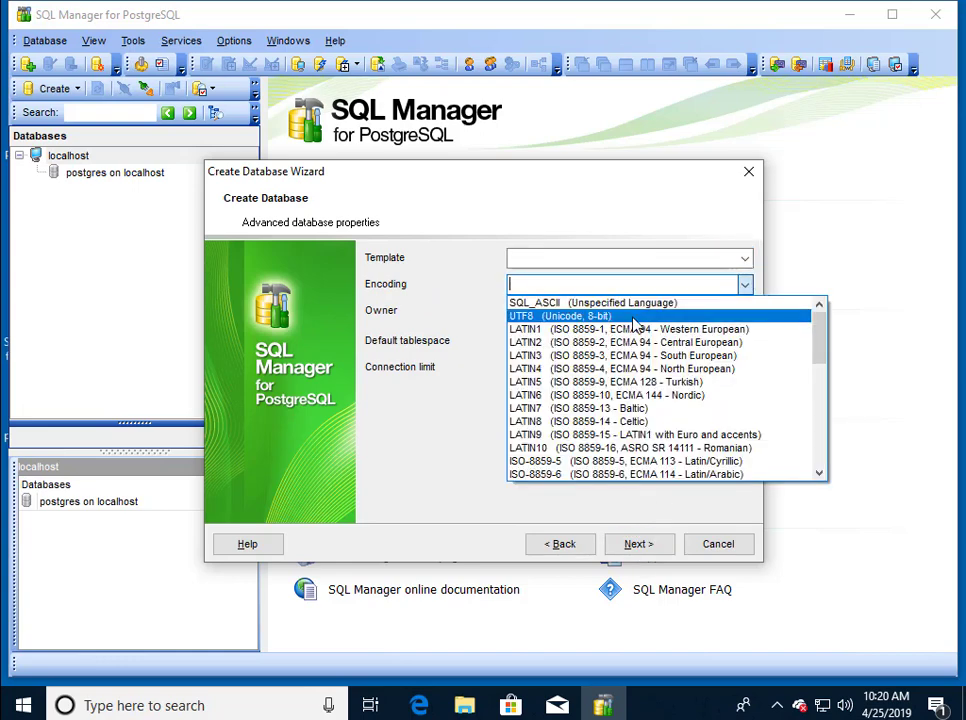
left_click(634, 324)
left_click(645, 546)
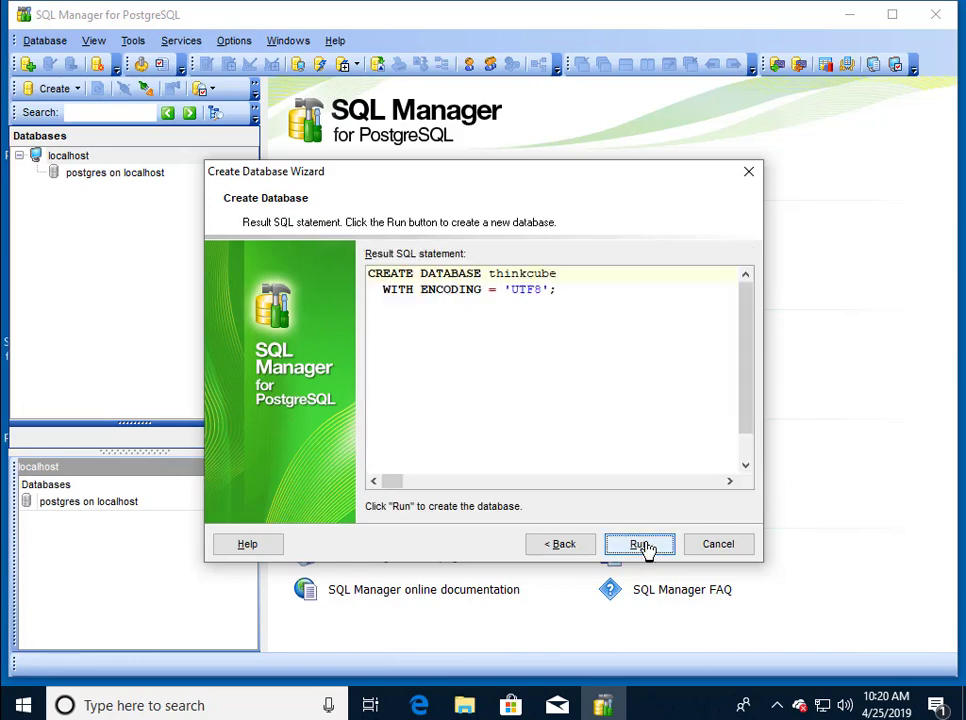
left_click(645, 546)
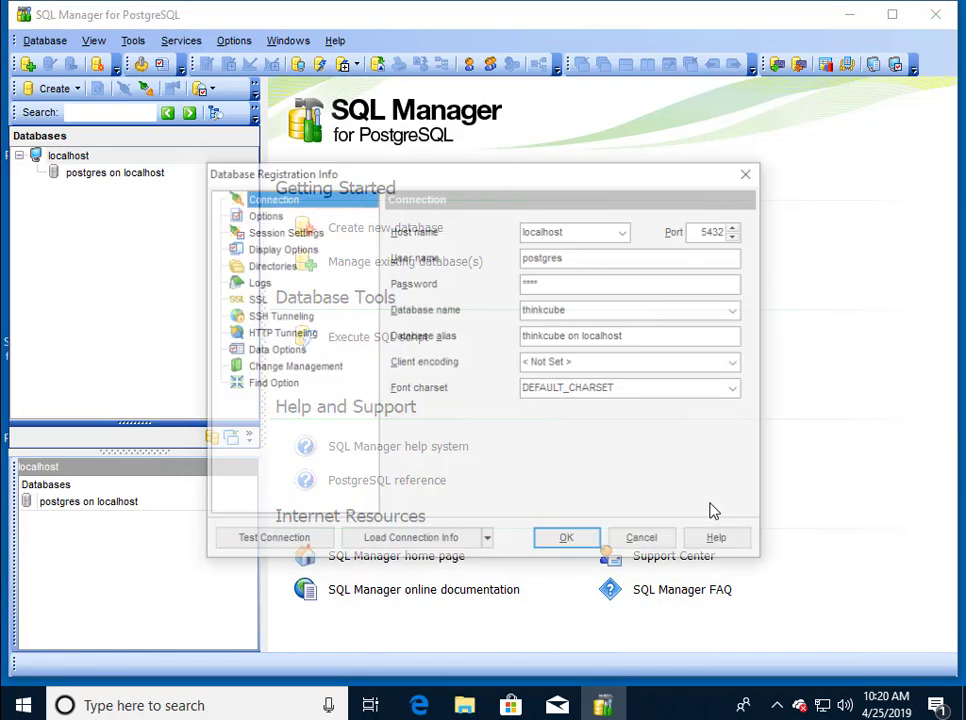
Confirm the thinkcube registration and start restoring thinkcube from a backup.
left_click(567, 543)
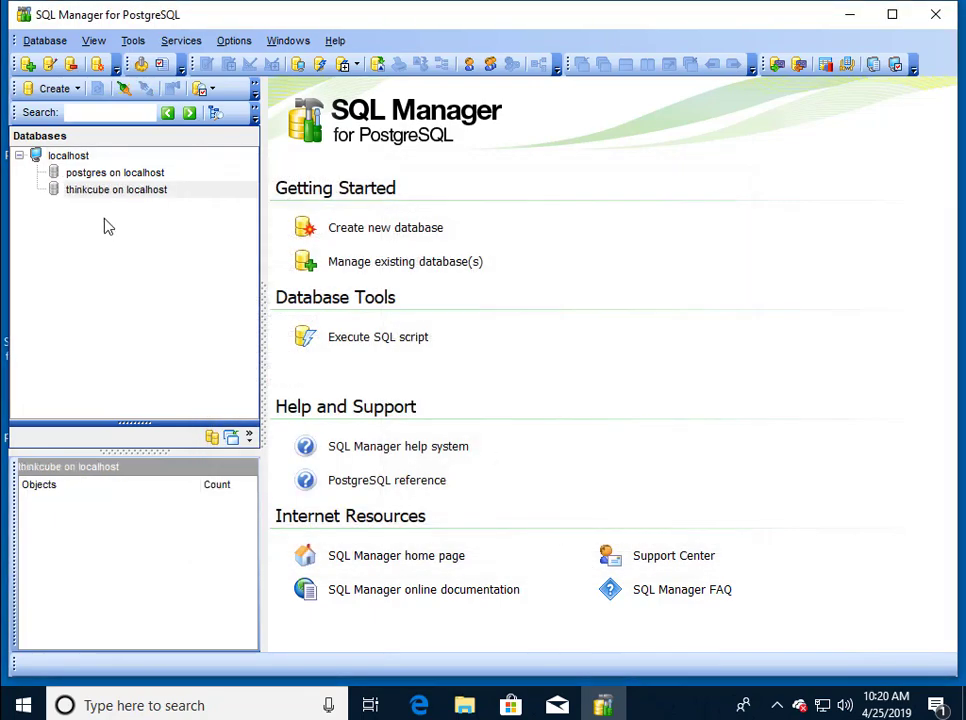
right_click(153, 192)
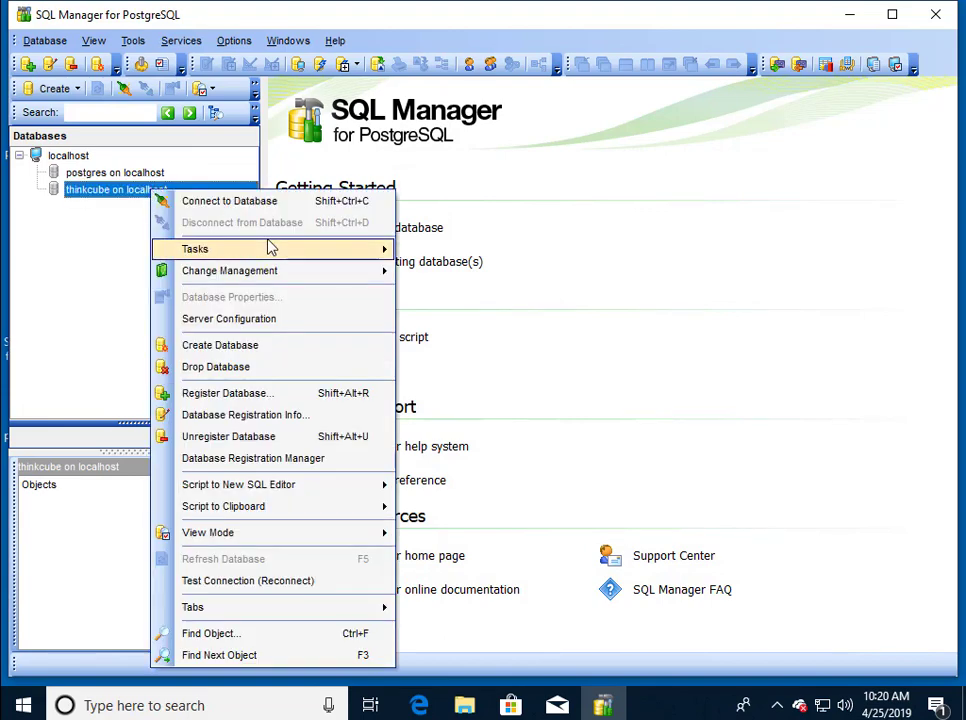
mouse_move(272, 247)
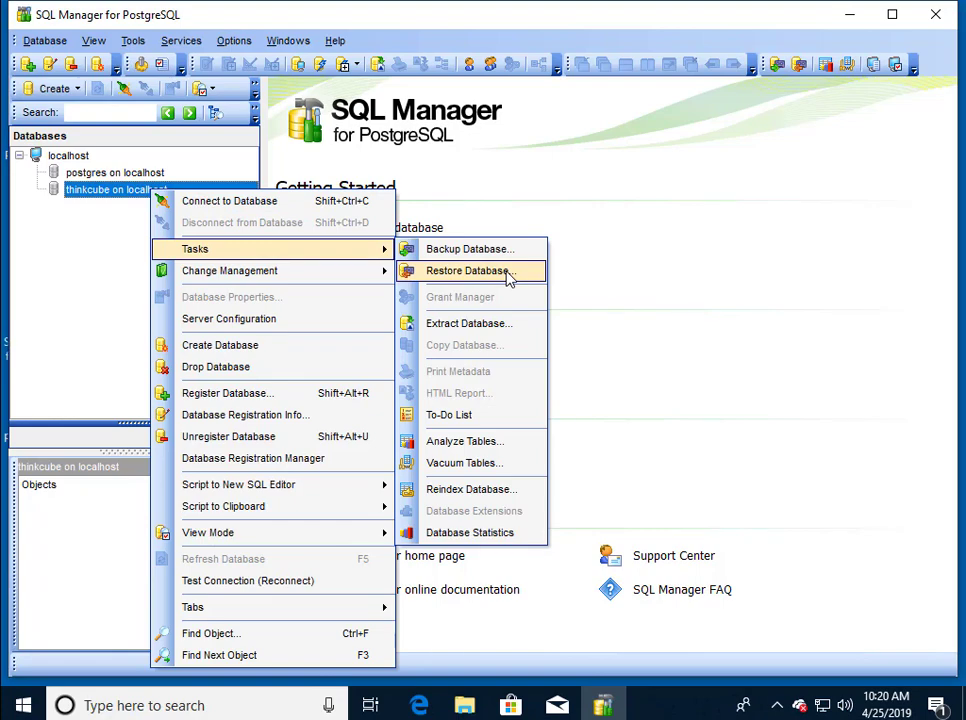
left_click(509, 278)
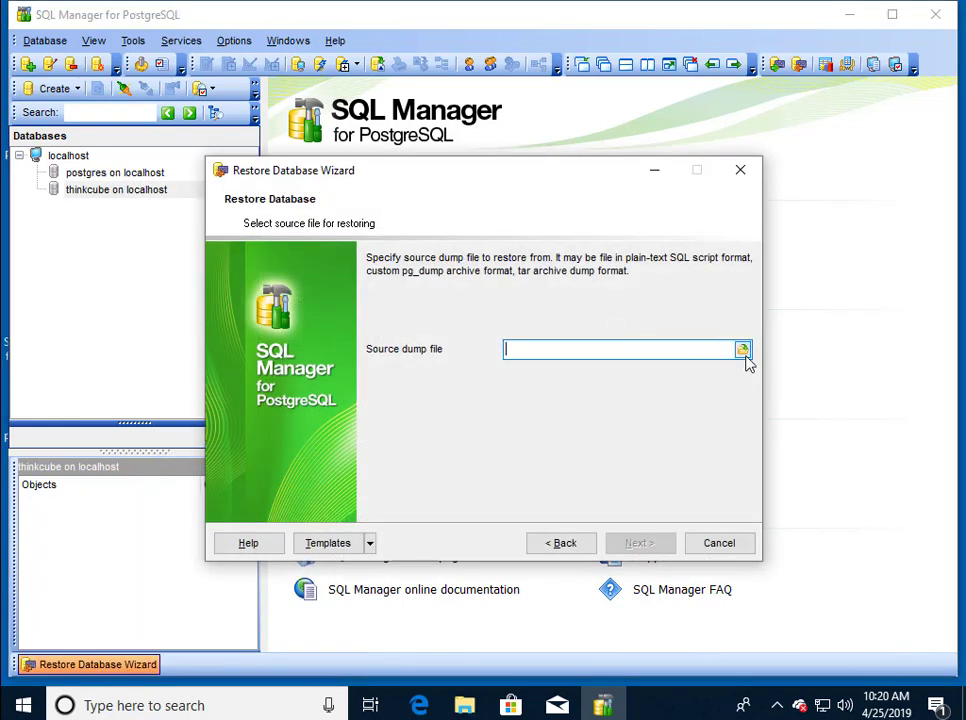
Choose Desktop\thinkcube\thinkcube.backup as the dump file, showing All files.
left_click(744, 354)
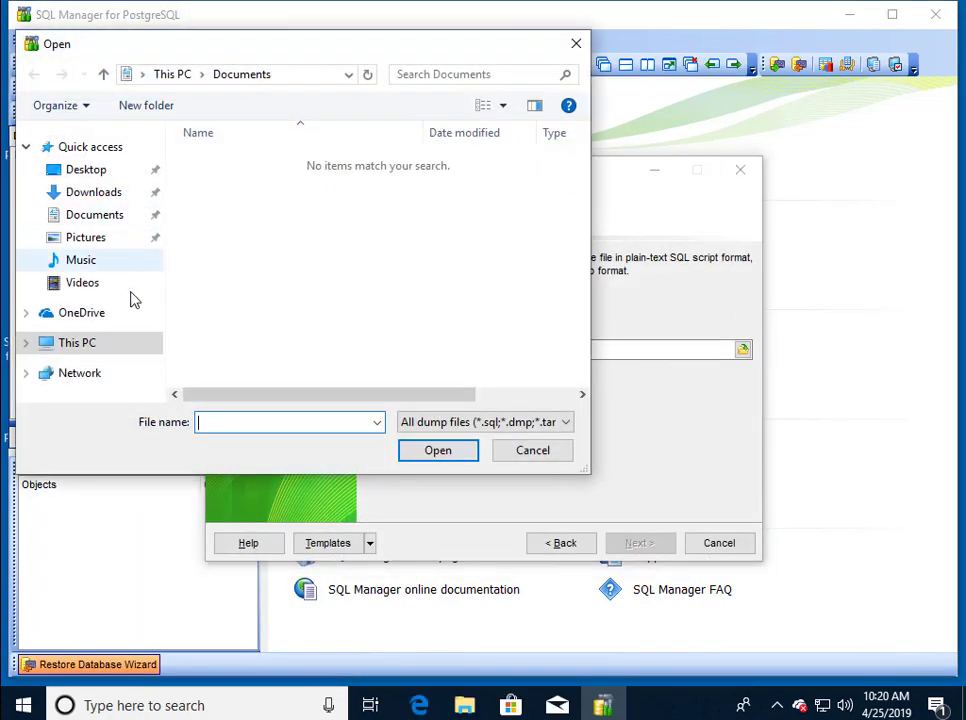
left_click(94, 172)
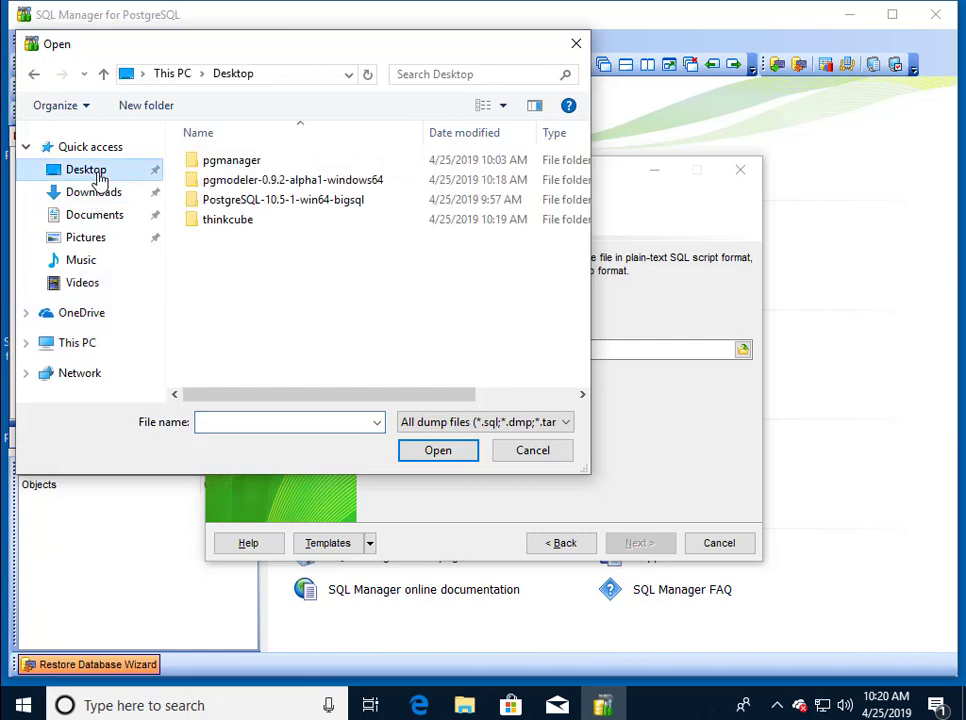
double_click(230, 219)
left_click(453, 424)
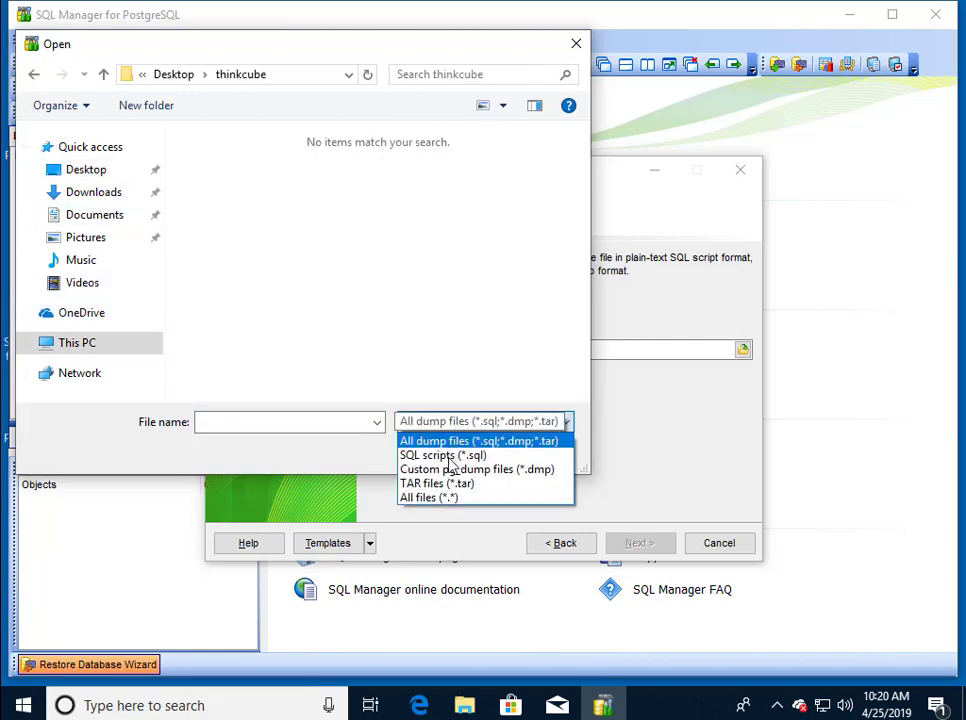
left_click(446, 496)
double_click(255, 207)
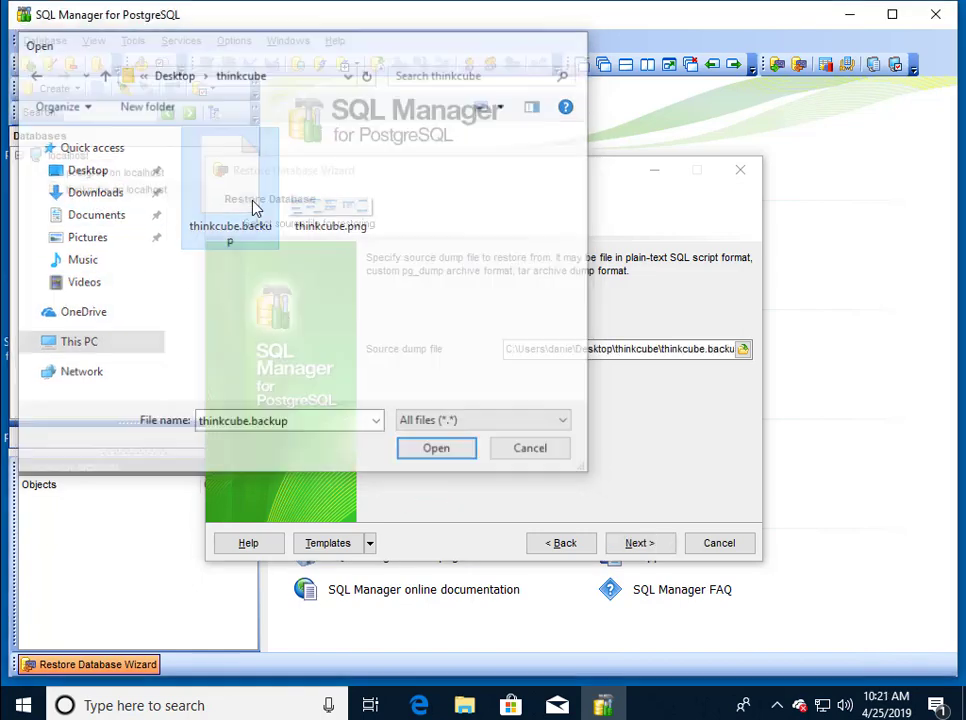
Run the restore into the existing thinkcube database and close the finished wizard.
left_click(643, 545)
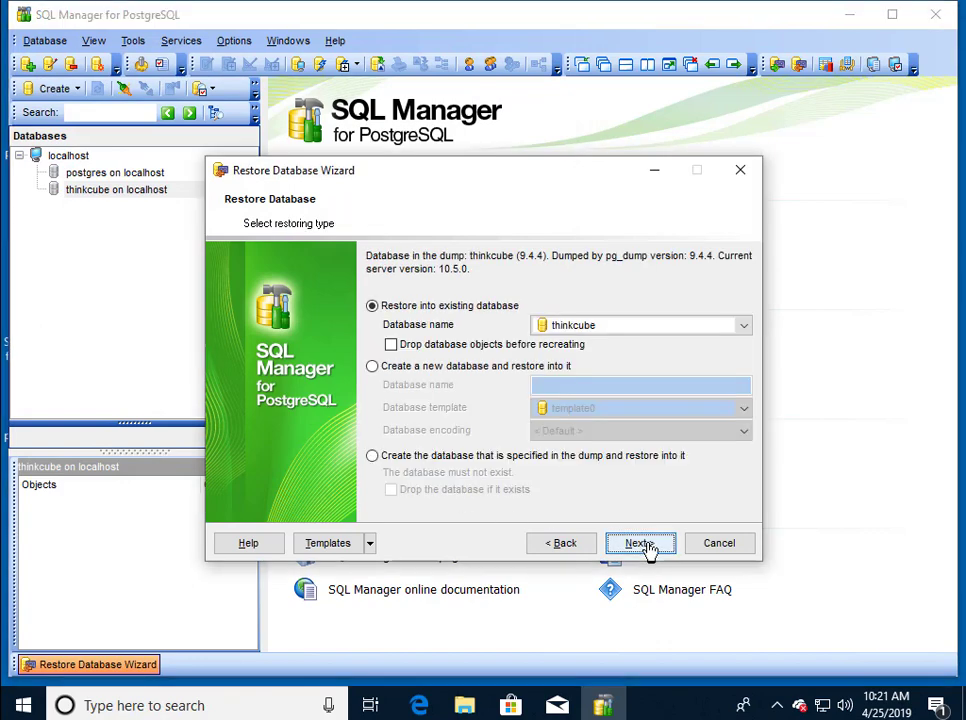
left_click(641, 545)
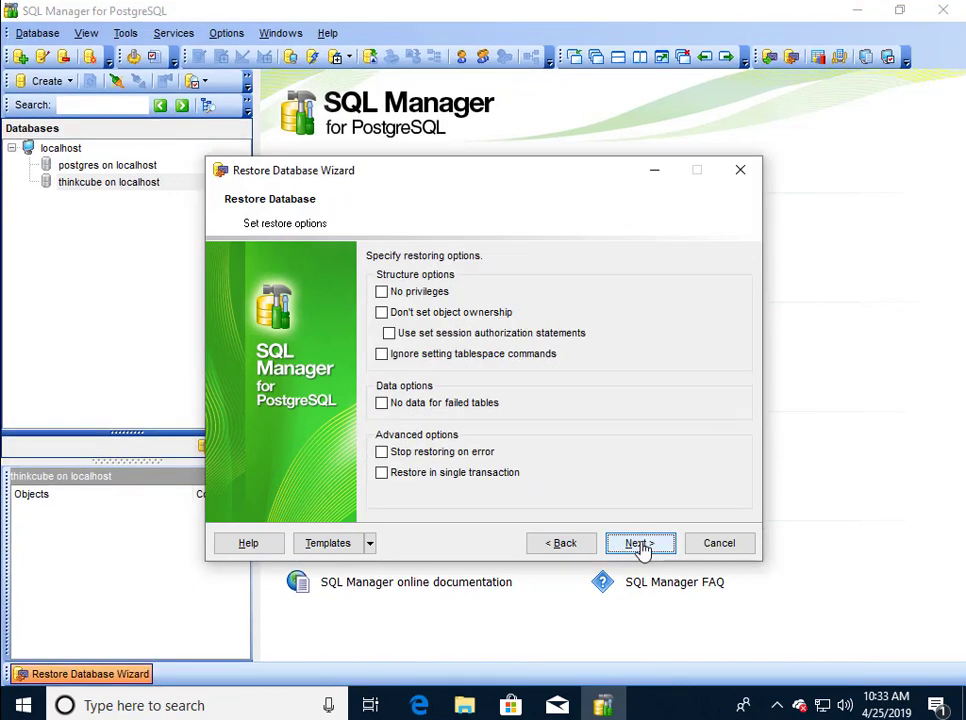
left_click(641, 545)
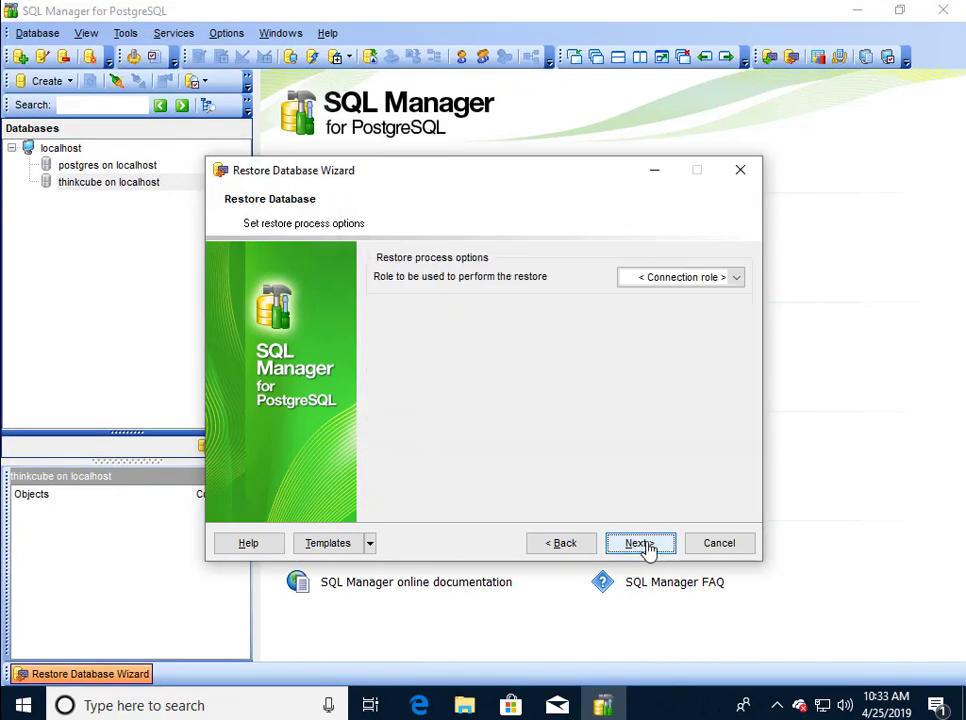
left_click(641, 545)
key("Return")
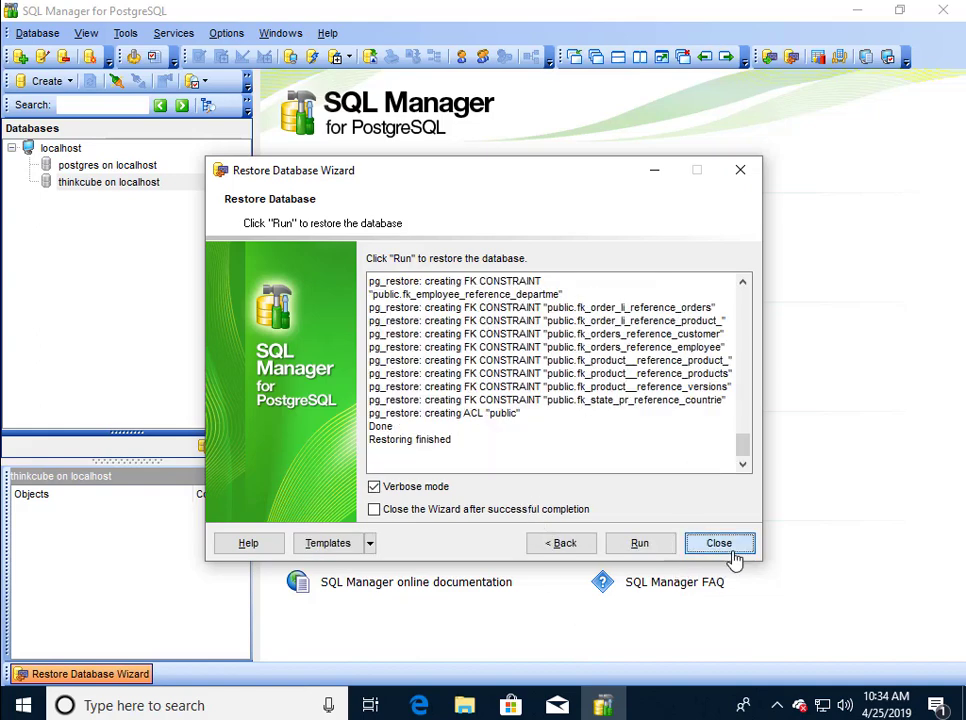
left_click(722, 545)
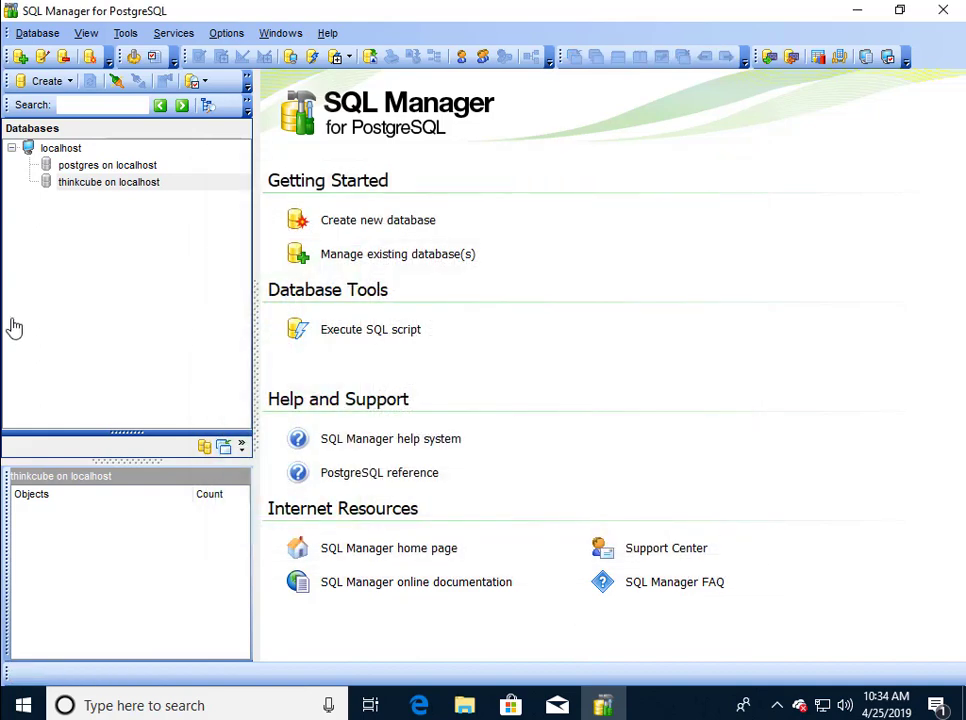
Expand thinkcube's tables to verify all 11, then quit SQL Manager.
double_click(92, 184)
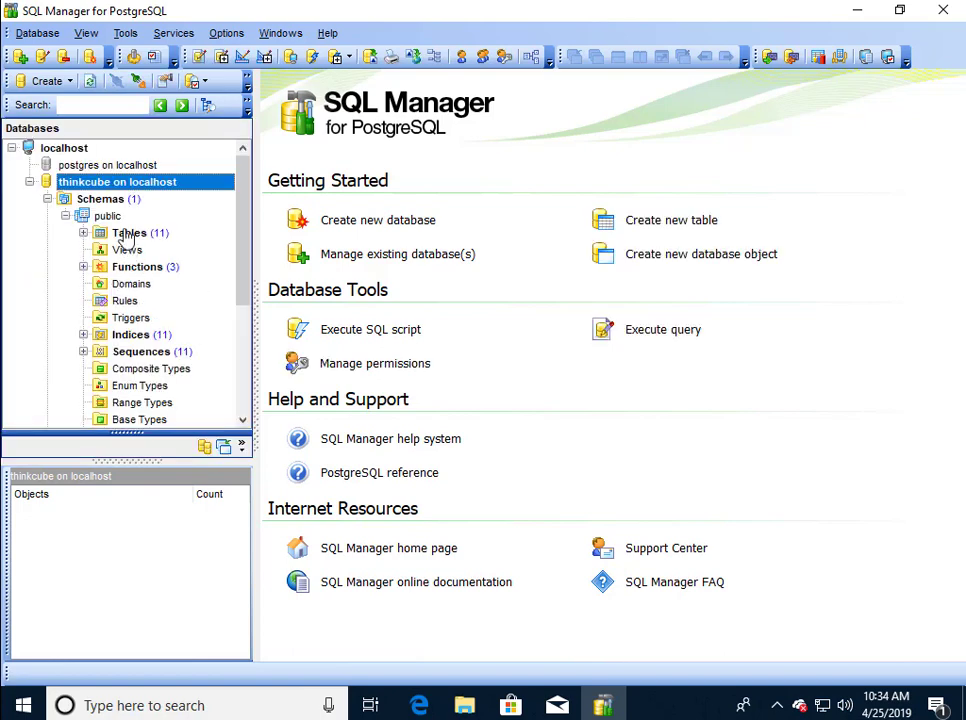
left_click(85, 233)
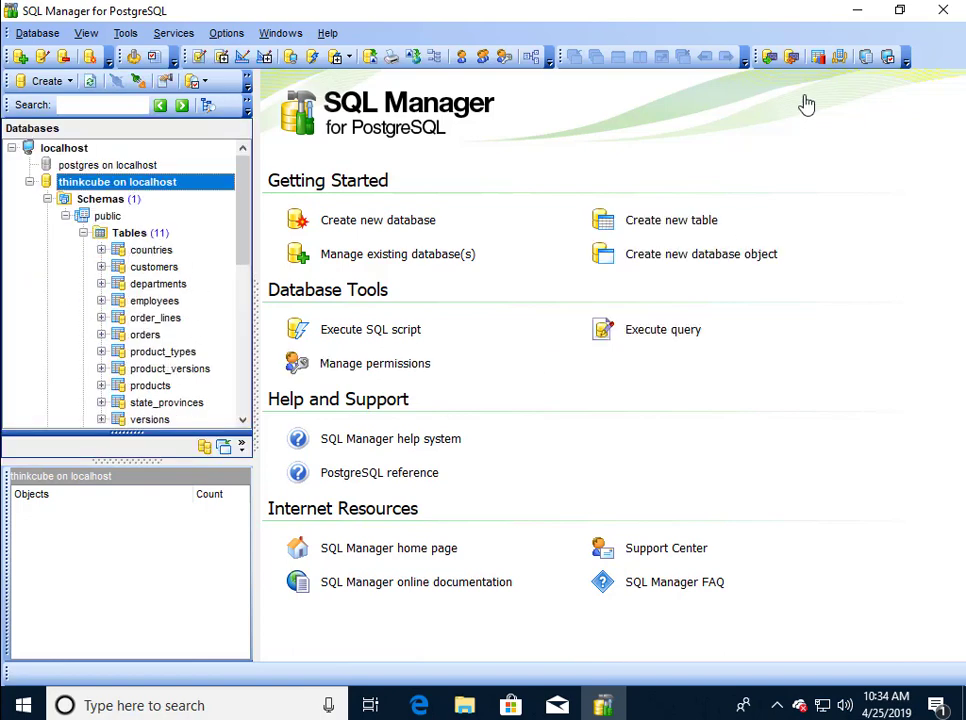
left_click(943, 10)
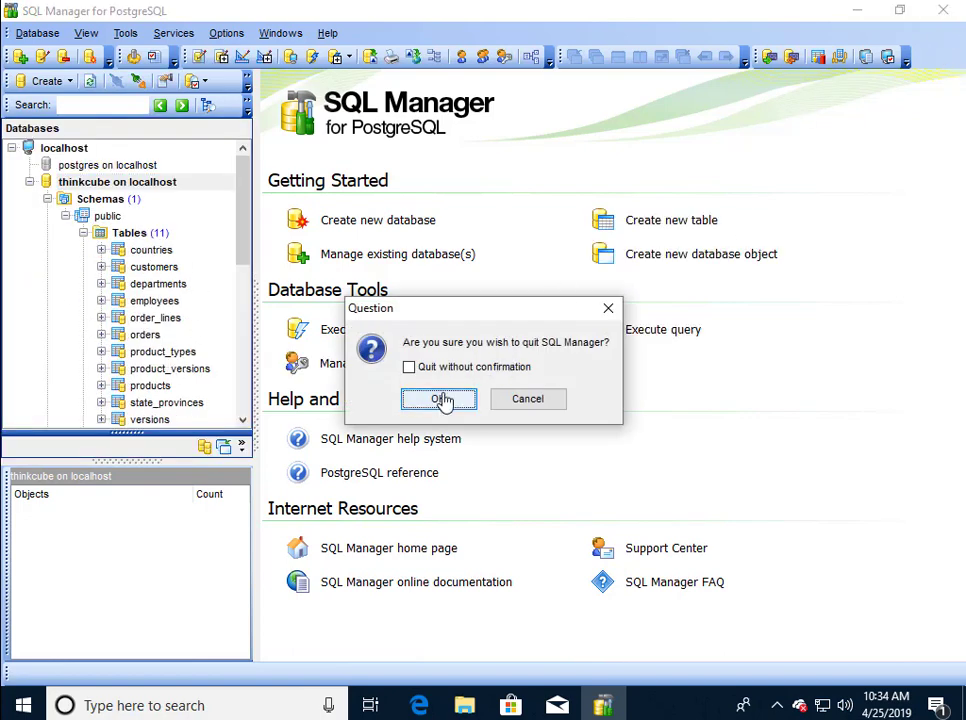
left_click(440, 400)
Launch pgModeler and import the thinkcube database through the local-db connection.
left_click(23, 705)
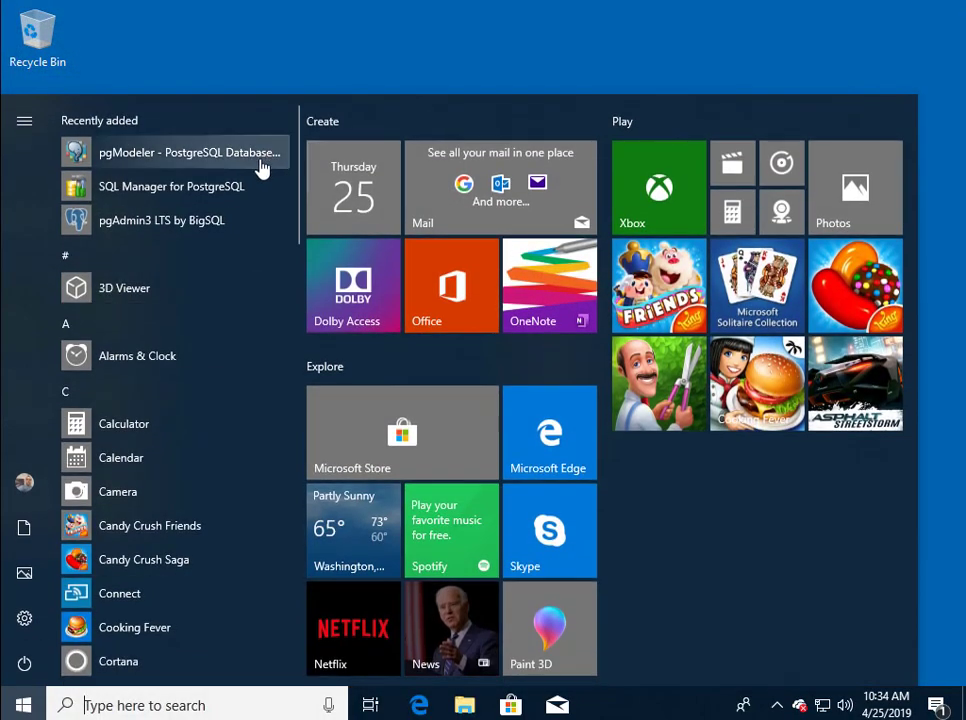
left_click(172, 152)
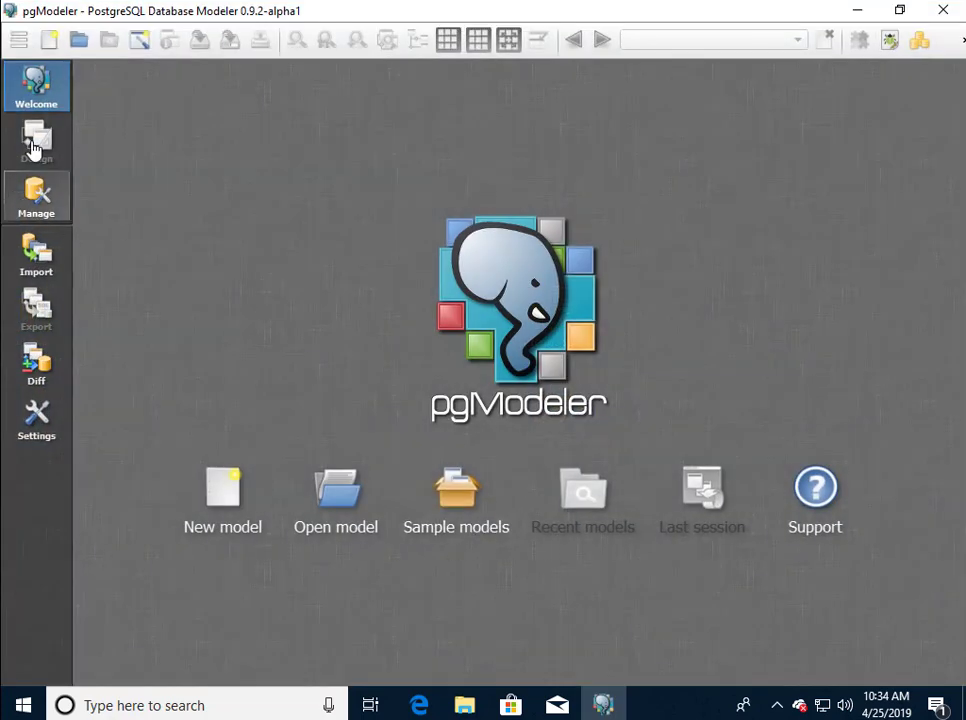
left_click(52, 266)
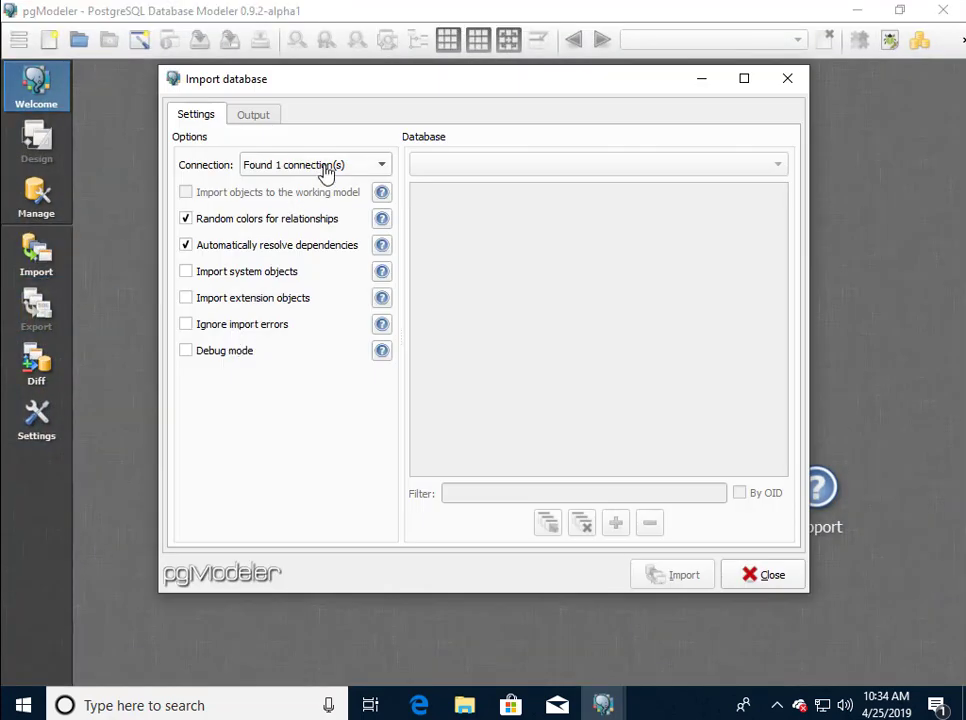
left_click(325, 166)
left_click(315, 183)
left_click(487, 166)
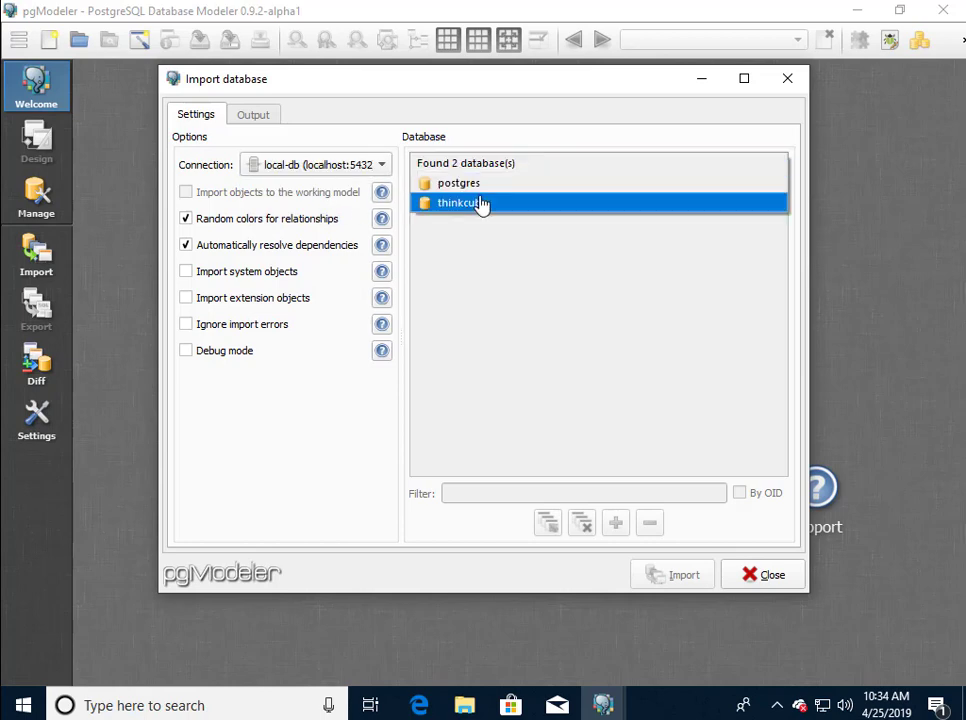
left_click(480, 206)
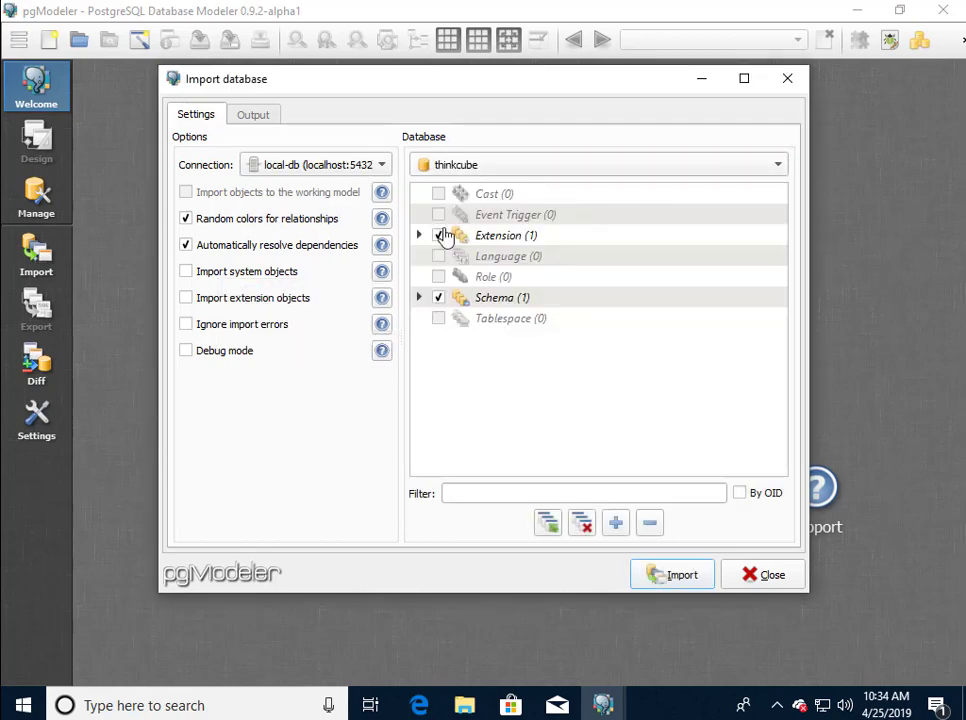
left_click(679, 584)
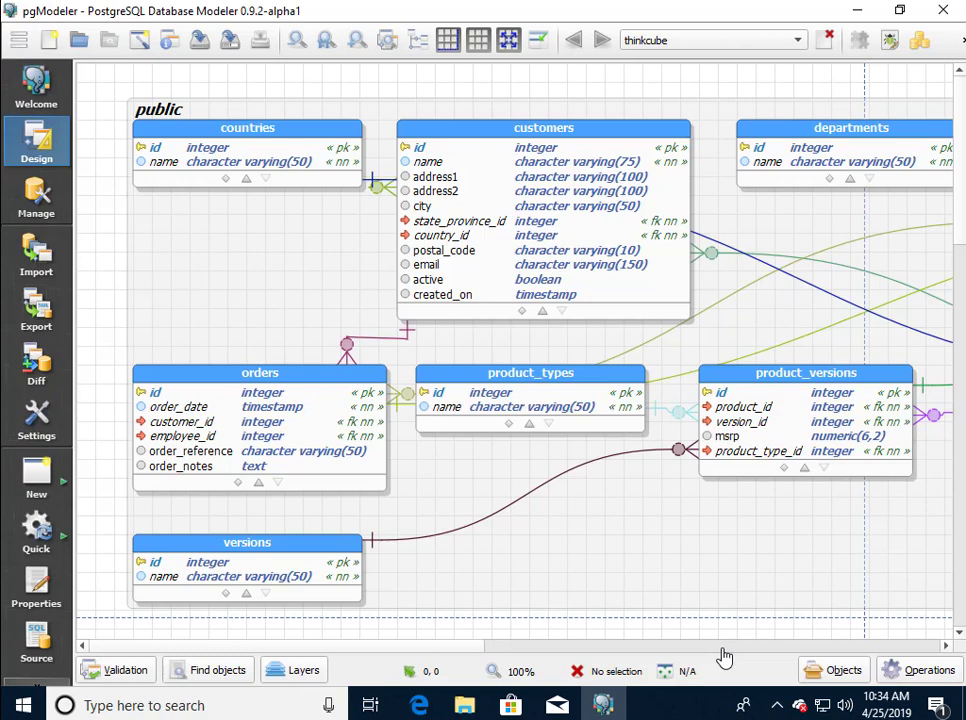
Save the model to the Desktop under the file name thinkcube.dbm.
left_click(227, 44)
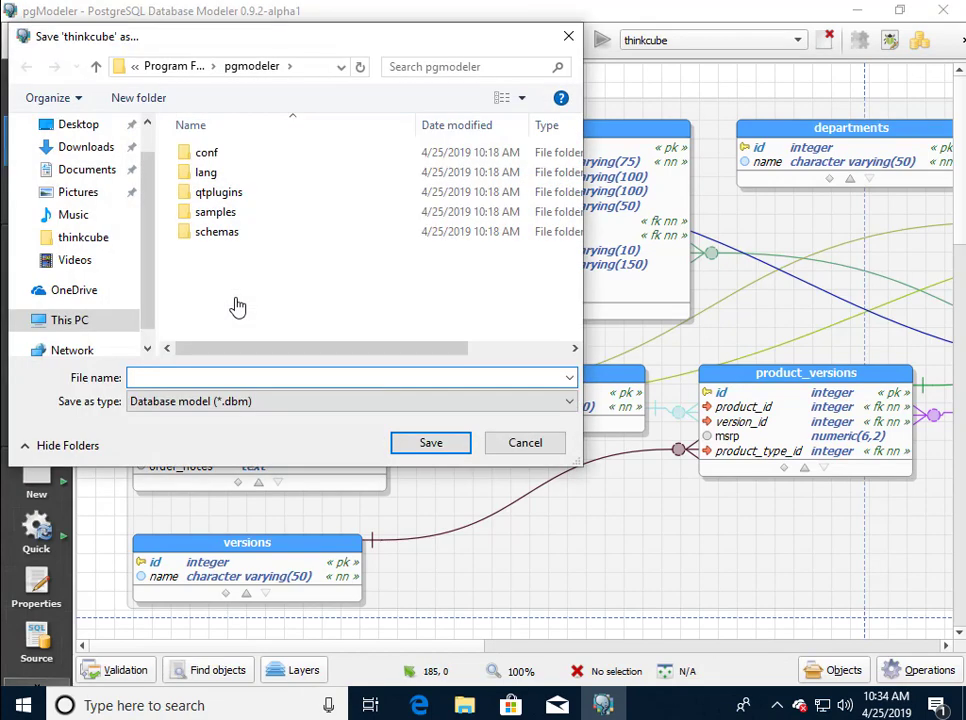
left_click(62, 126)
left_click(200, 380)
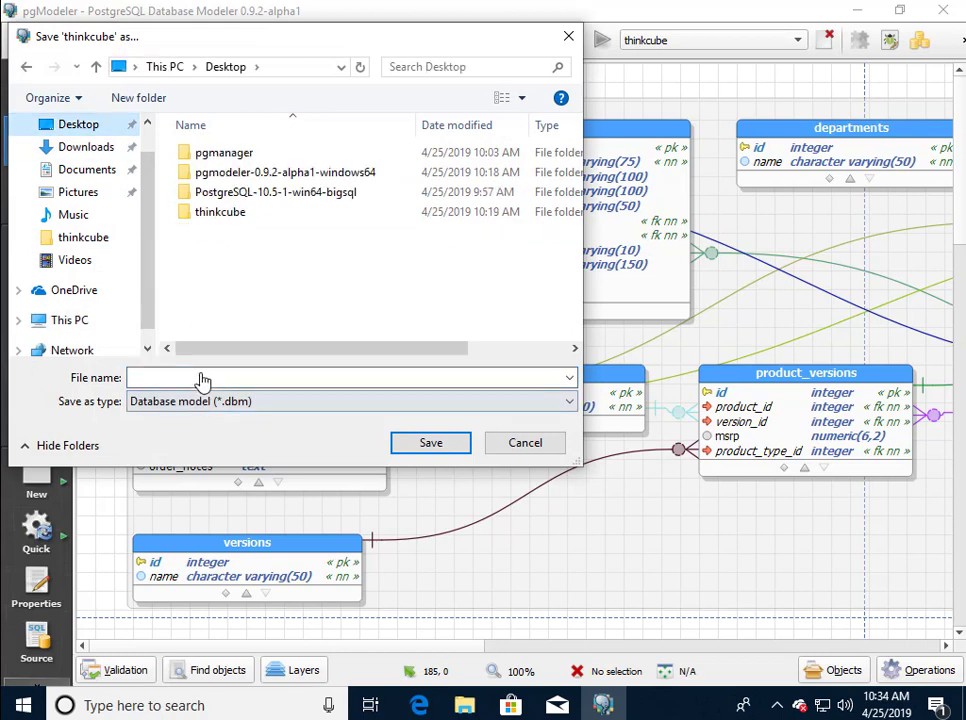
type("think")
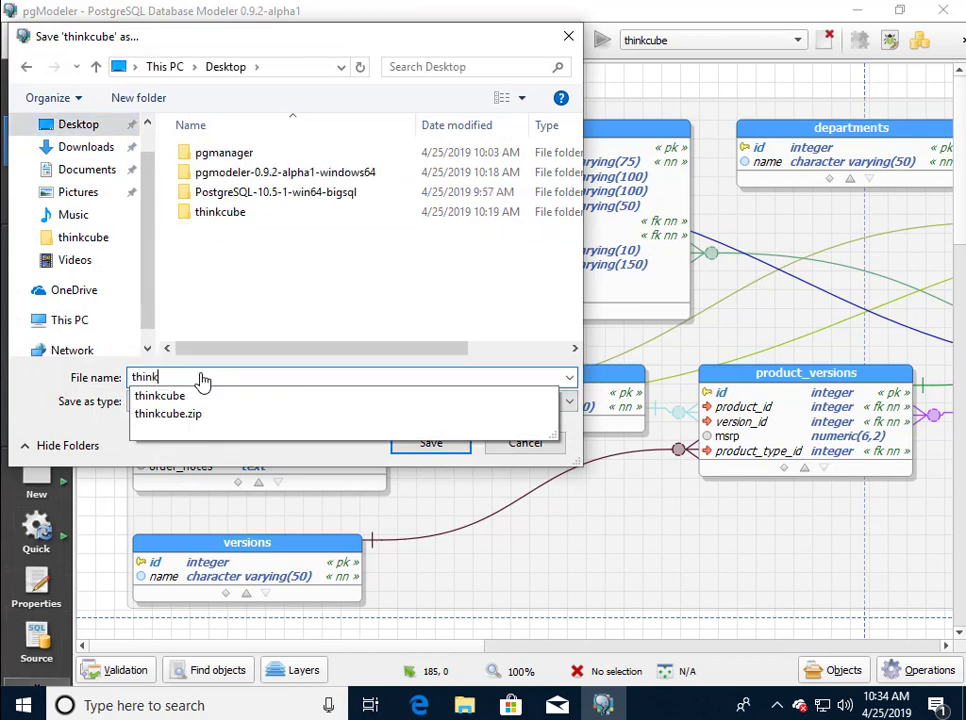
type("cube.d")
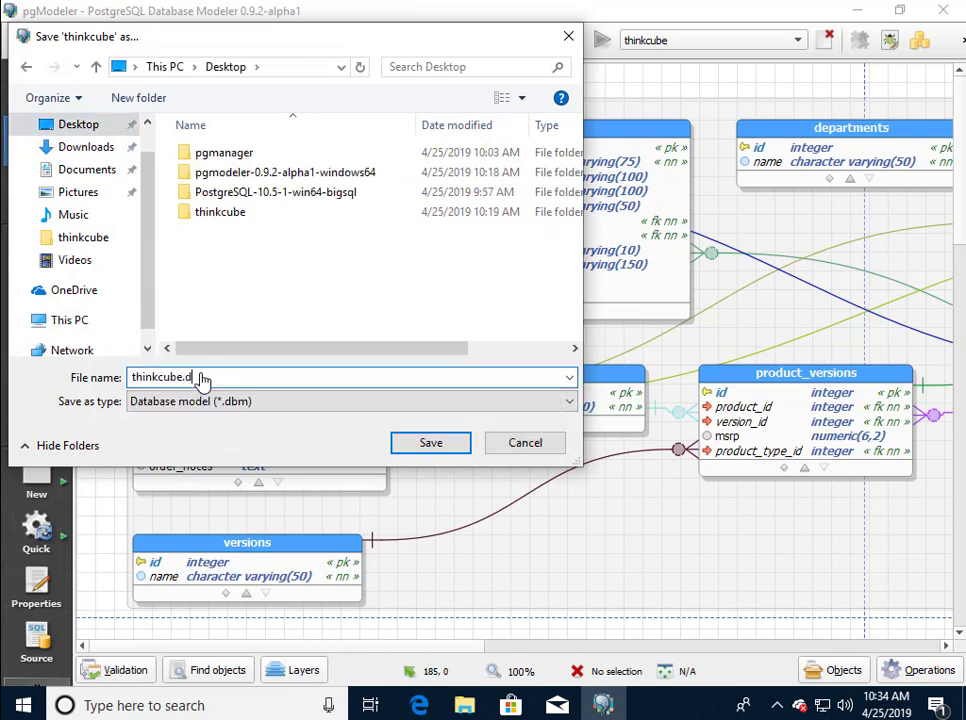
type("bm")
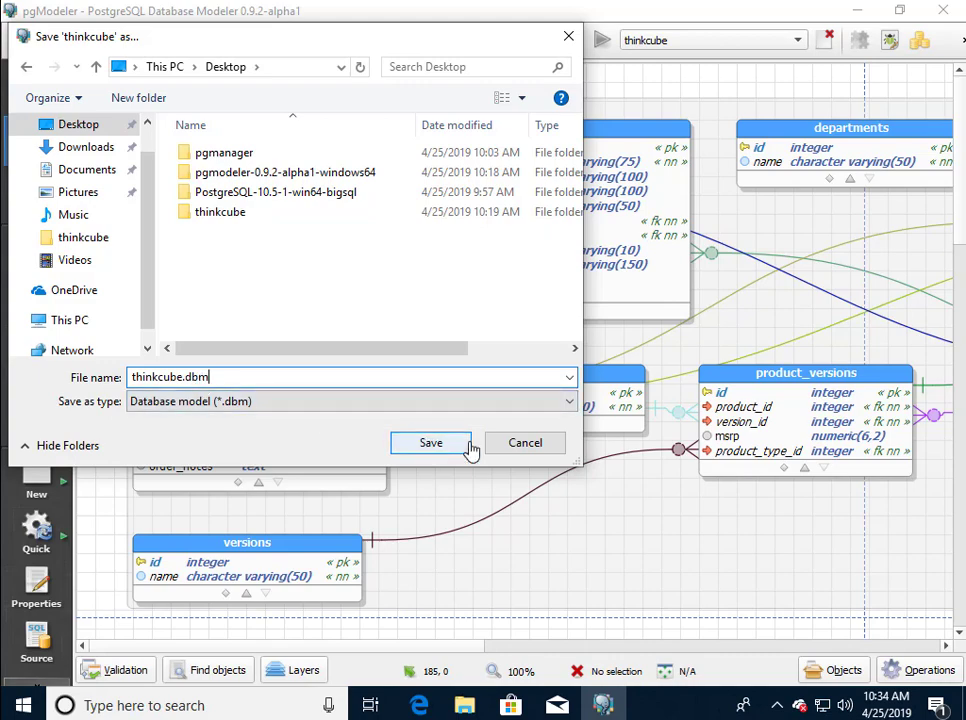
left_click(464, 443)
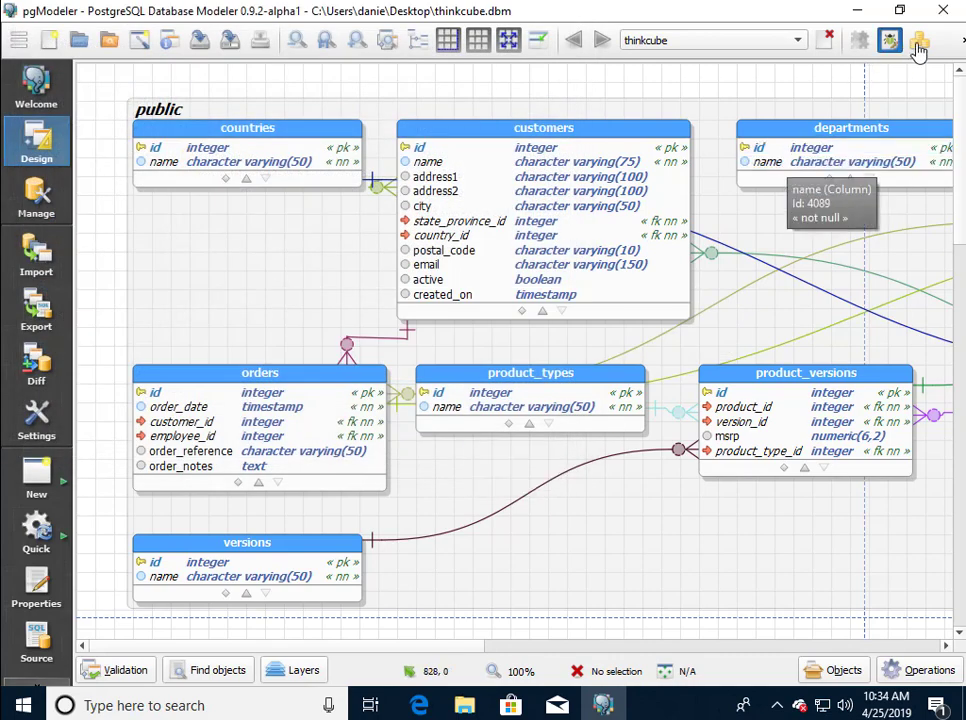